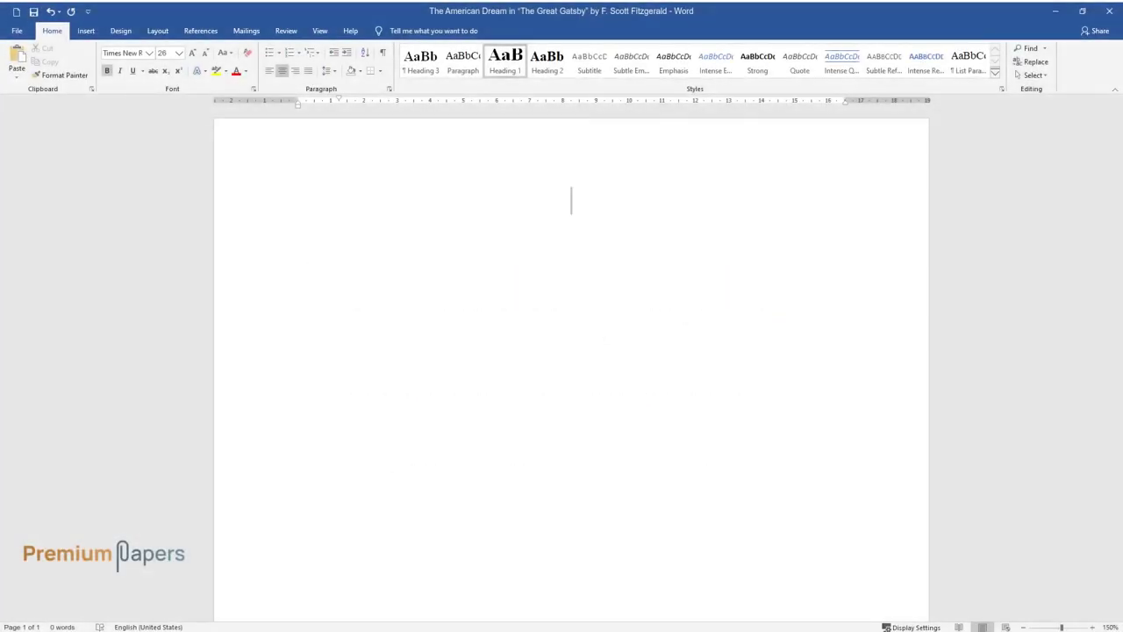
Step: Write the title "The American Dream in “The Great Gatsby” by F. Scott Fitzgerald" and the section heading "Introduction" below it
text(The American )
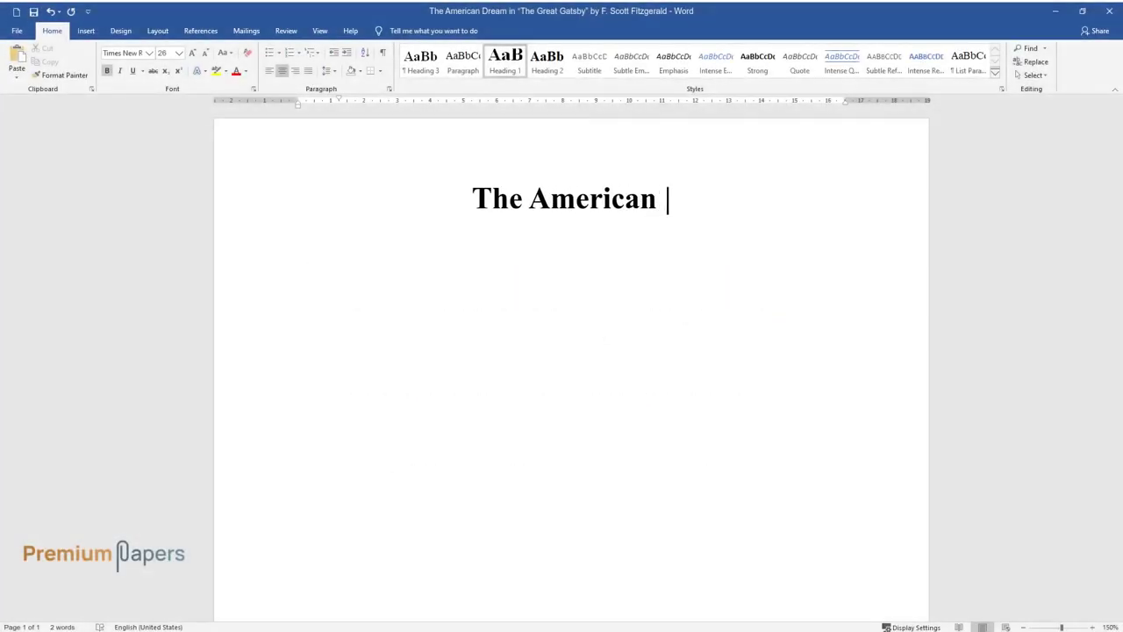
text(Dream in “The Great Gatsby”)
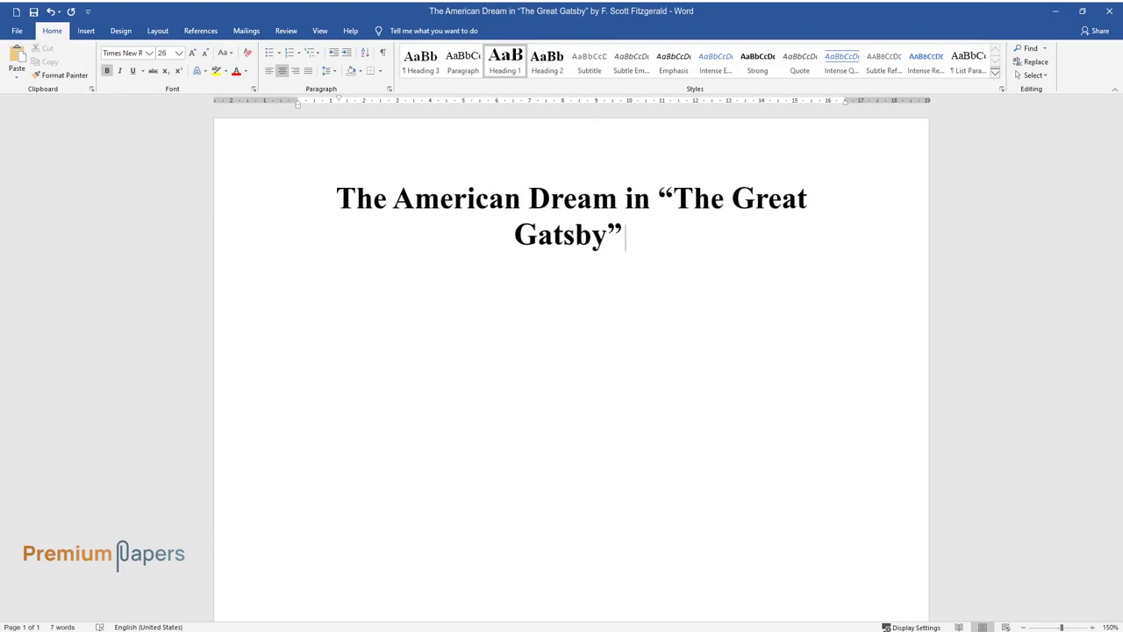
text( by F. Scott Fitzgerald)
key(Return)
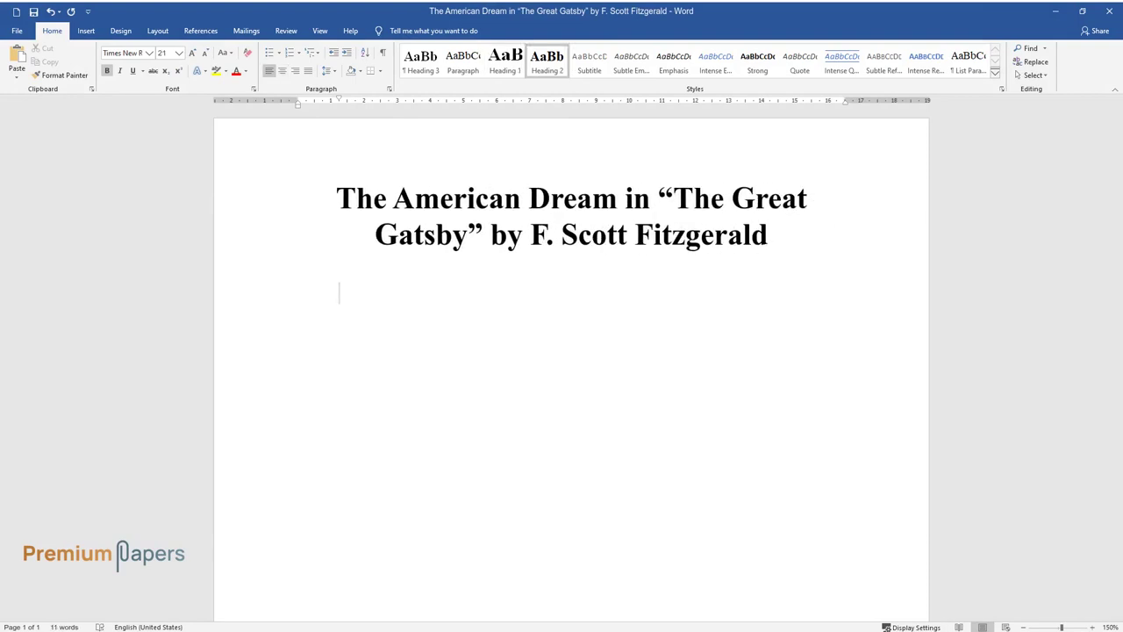
text(Introduction)
key(Return)
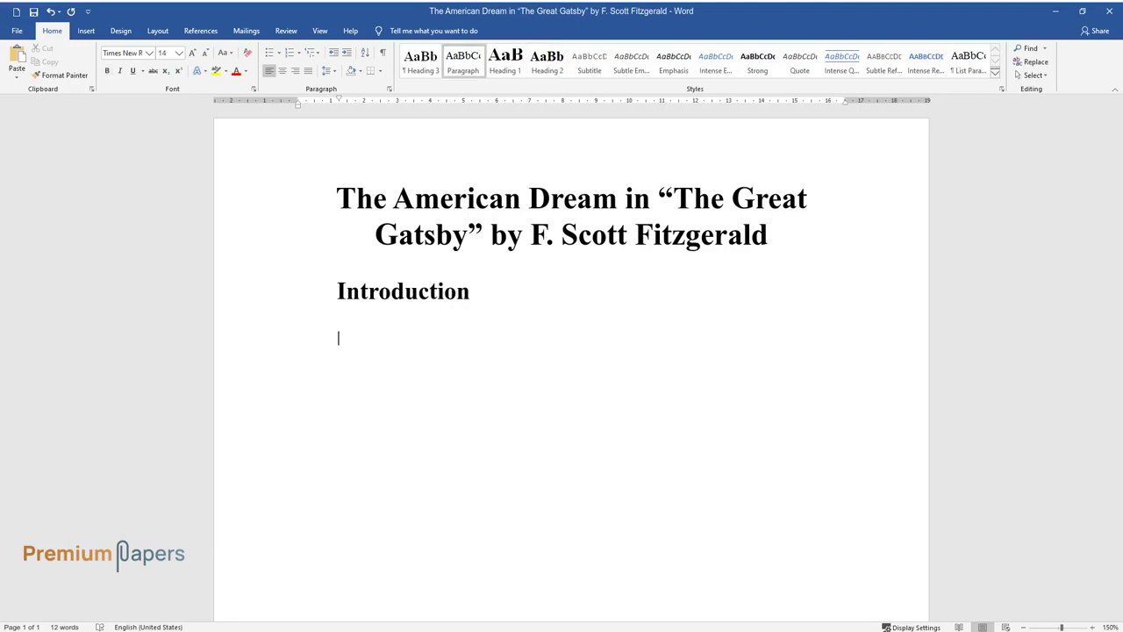
Step: Open the introduction with "The American Dream is one of the essential components of American culture, which has attracted the attention of researchers, writers, and critics for decades."
text(The American Dream)
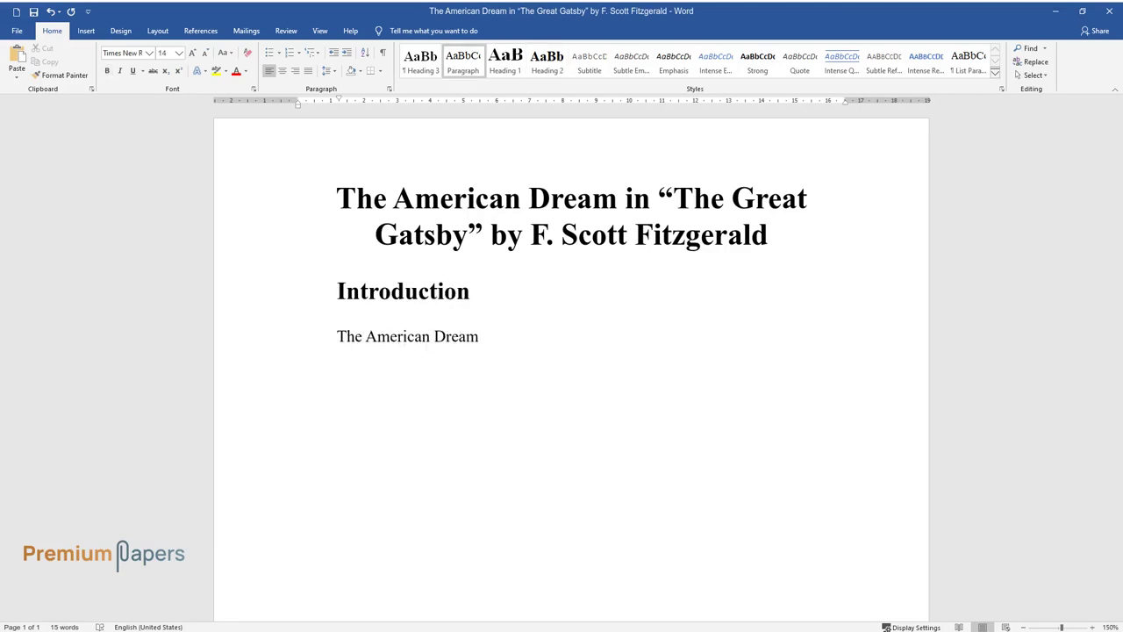
text( is one of the essential components)
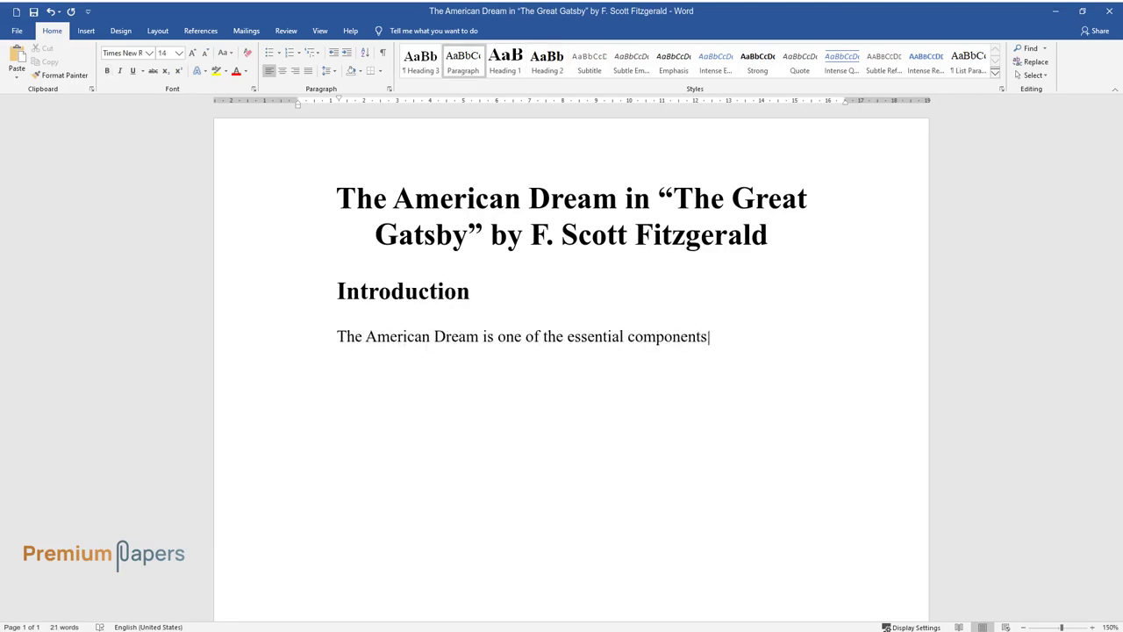
text( of American culture, which has a)
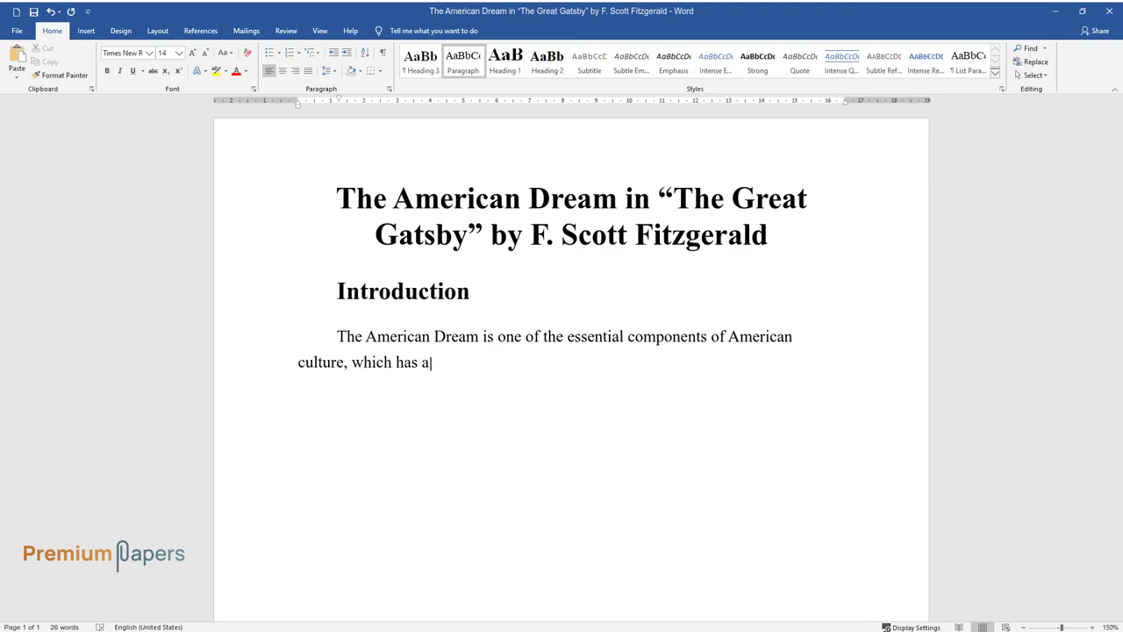
text(ttracted the attention of research)
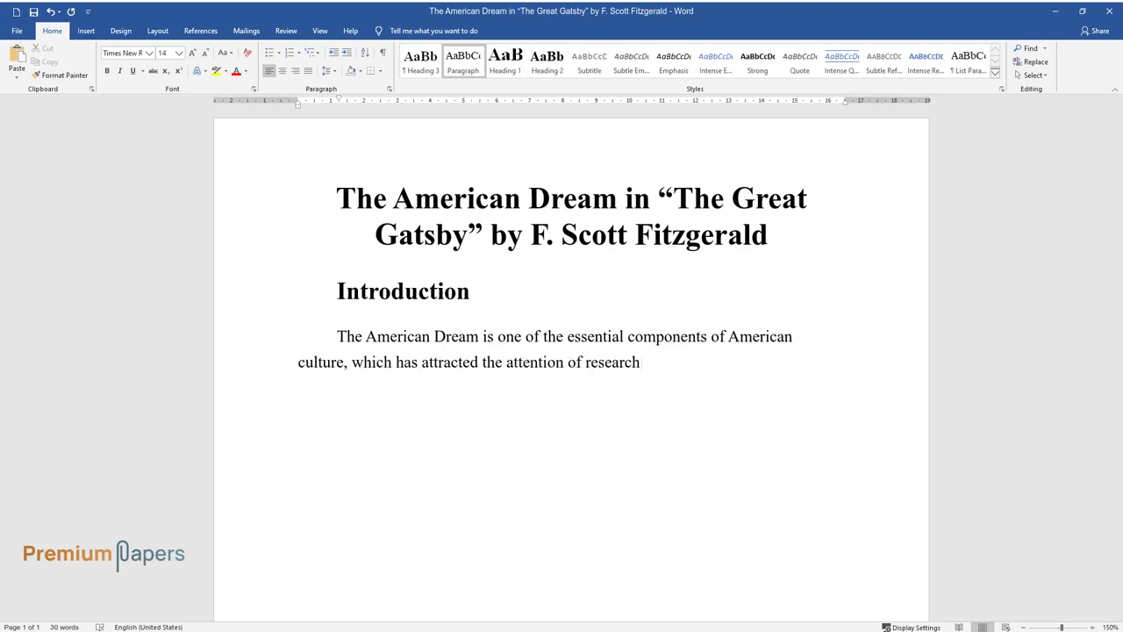
text(ers, writers, and critics for deca)
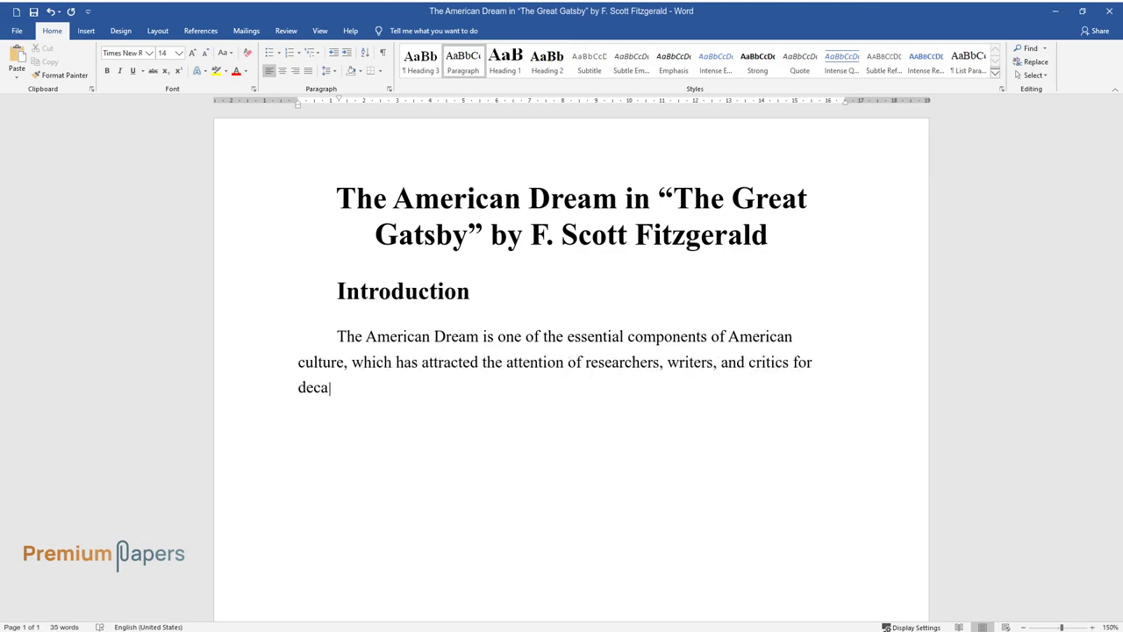
Step: Add the sentence "The Dream is a set of the nation’s most important ideals – equality, democracy, freedom, and, most importantly – the pursuit of personal happiness."
text(des. The Dream is a set of the nat)
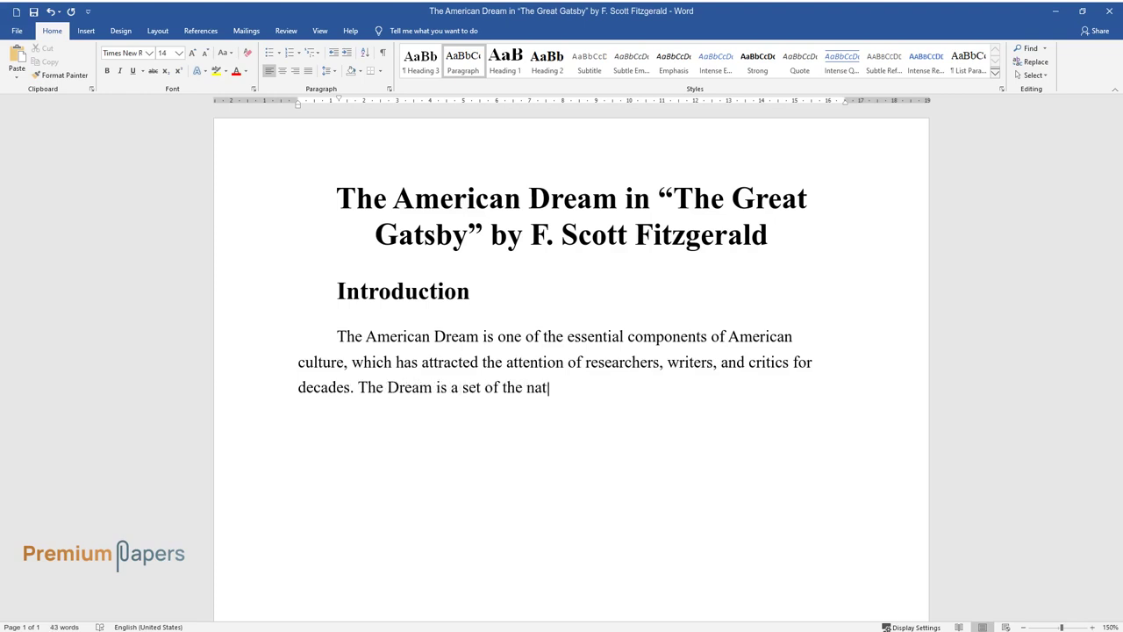
text(ion's most important ideals - equality, democracy, freedom,)
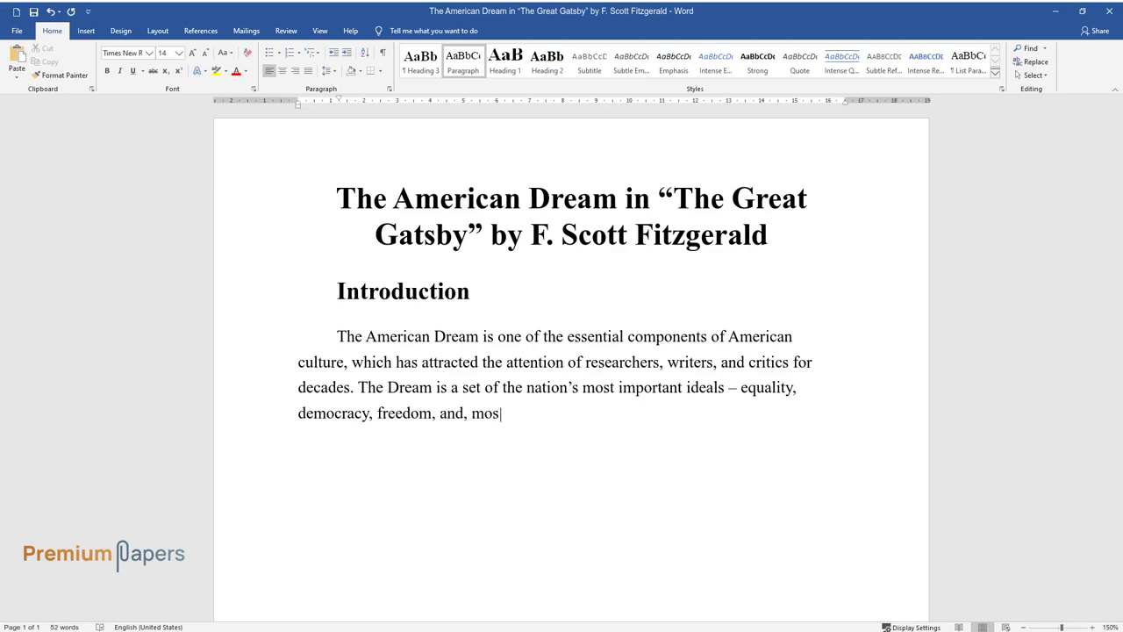
text( and, most importantly - the pursuit of personal happiness. Initiall)
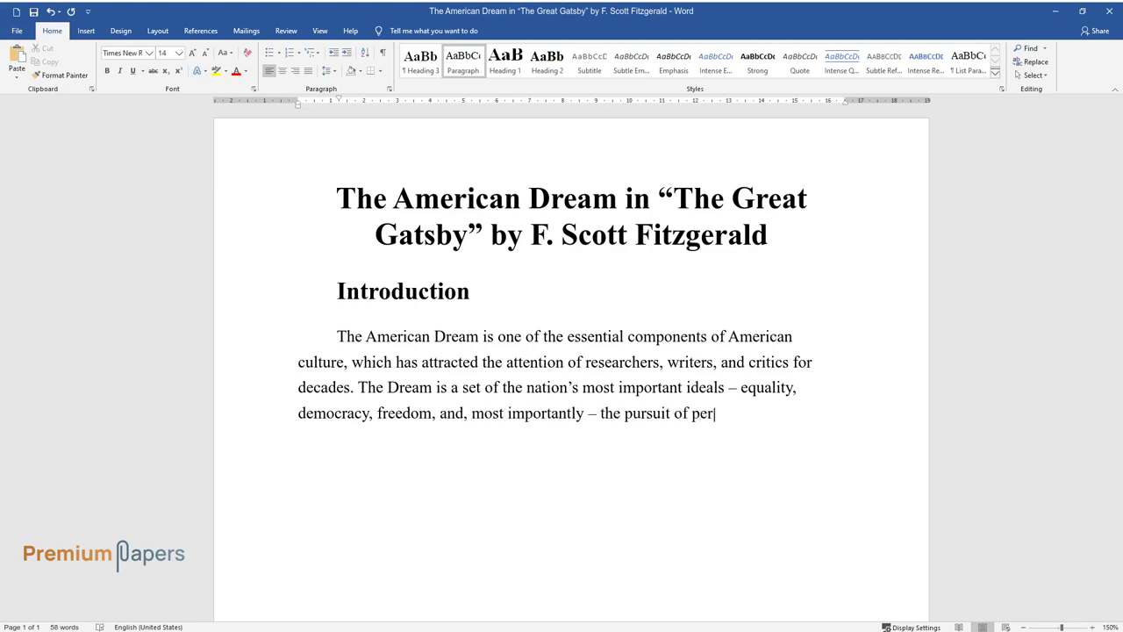
Step: Finish the paragraph: happiness was initially understood as freedom of self-realization, but in “The Great Gatsby” Fitzgerald shows several changes in the American dream's pure and bright ideal
text(y, the pu)
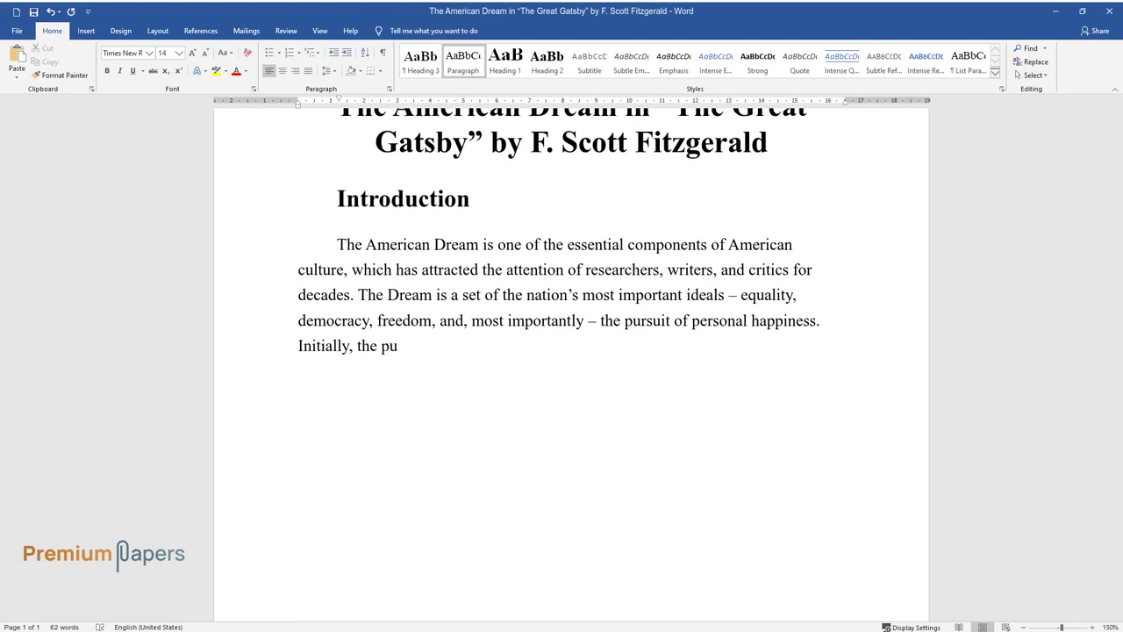
text(rsuit of happiness was understood )
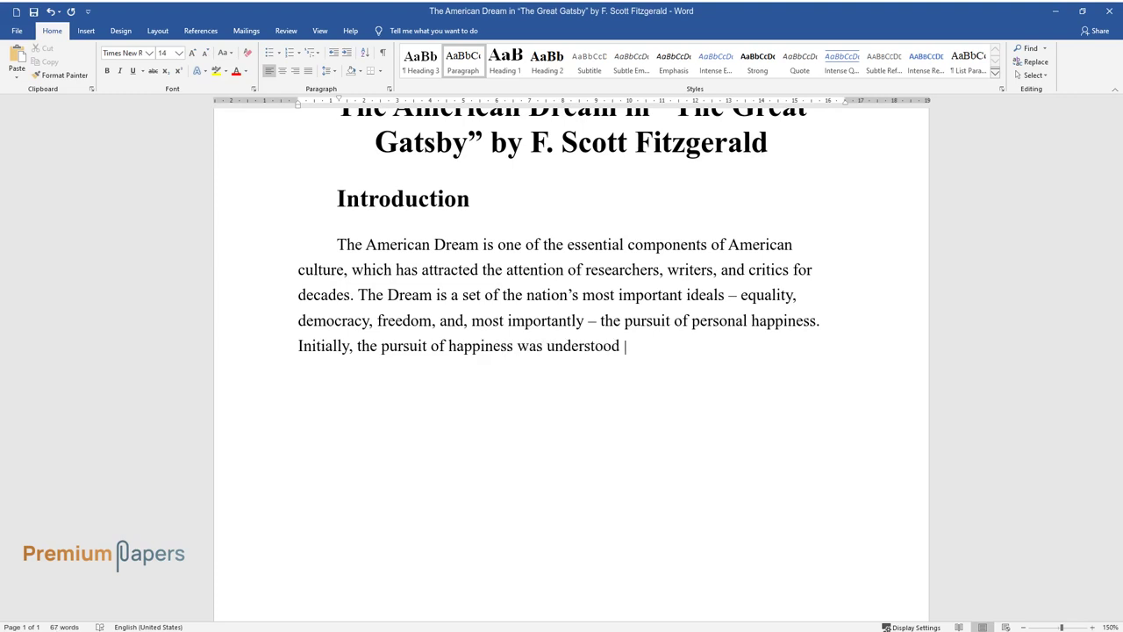
text(as the freedom of self-realizatio)
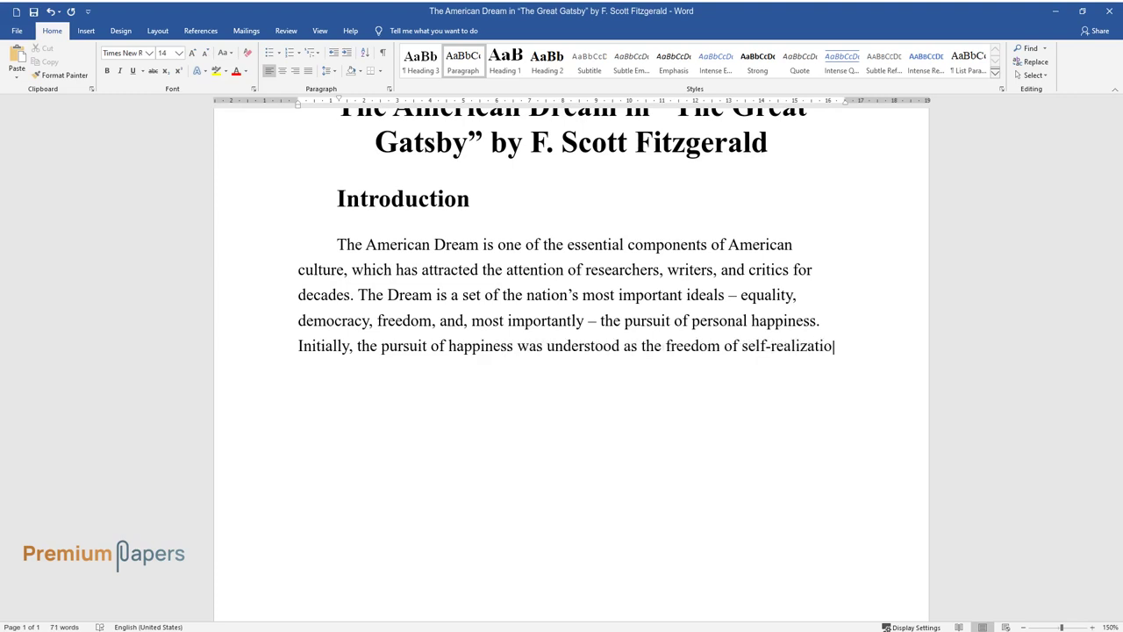
text(n, but in “The Great Gatsby,” Scot)
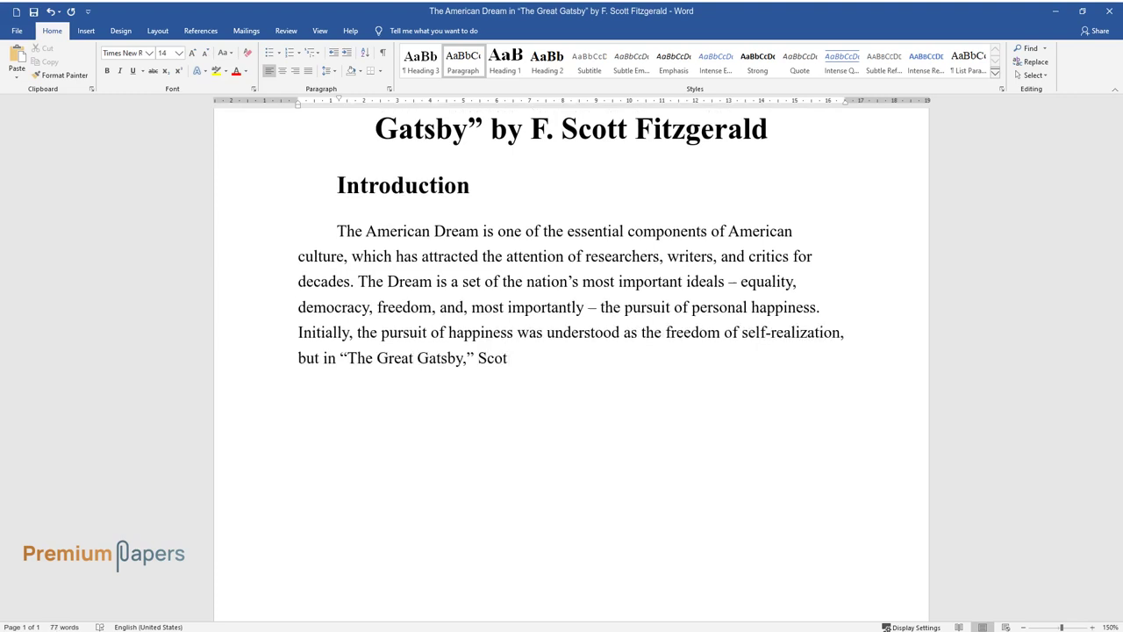
text(t Fitzgerald shows several changes)
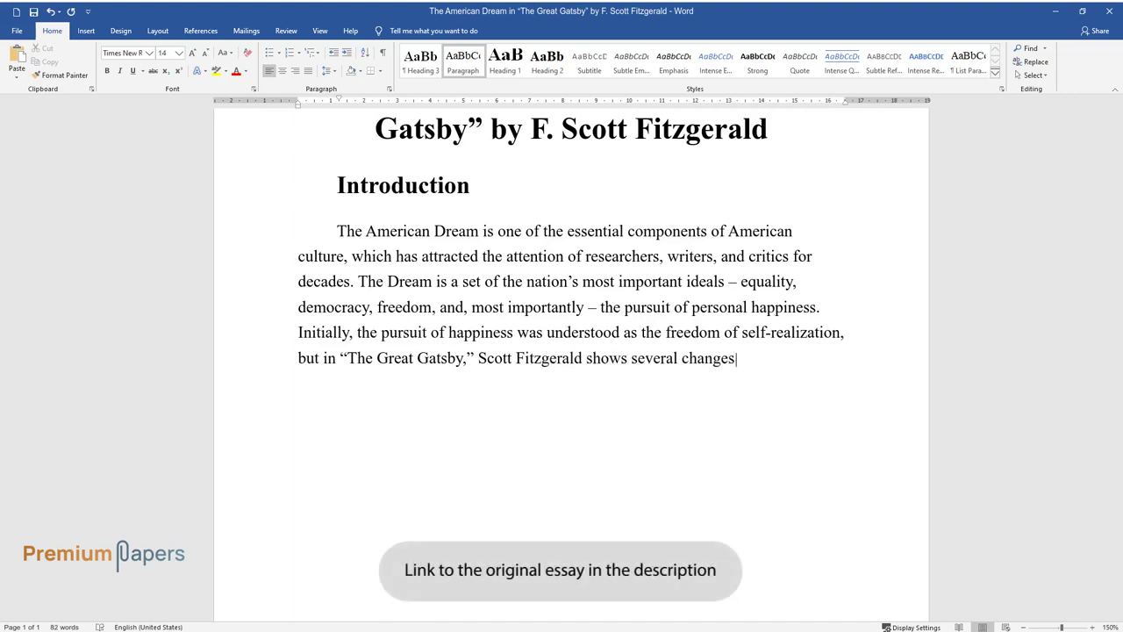
text( that have occurred with the pure )
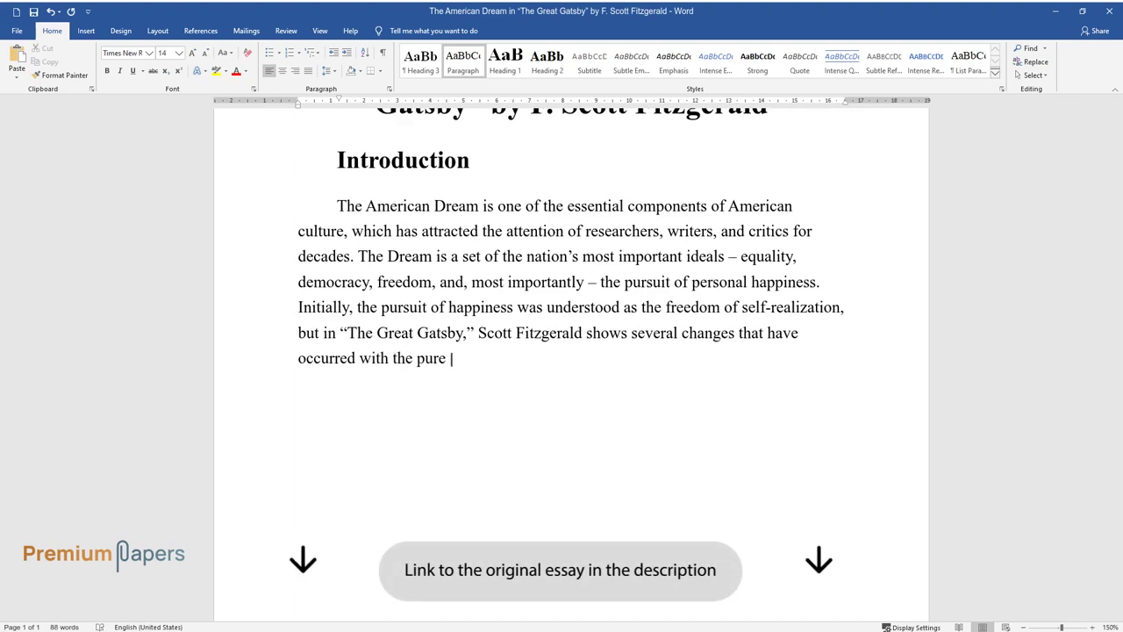
text(and bright ideal of the American dream.)
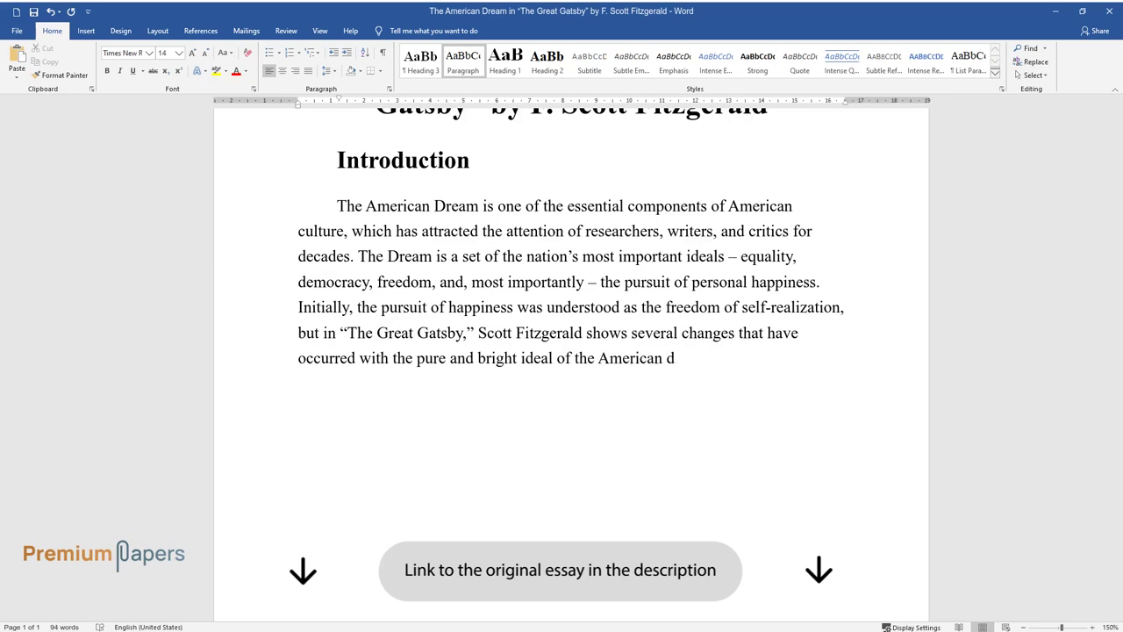
Step: Start a new paragraph with "The first is the change in social values that defined the Dream as a colossal craving for power and wealth."
key(Return)
text(The first is)
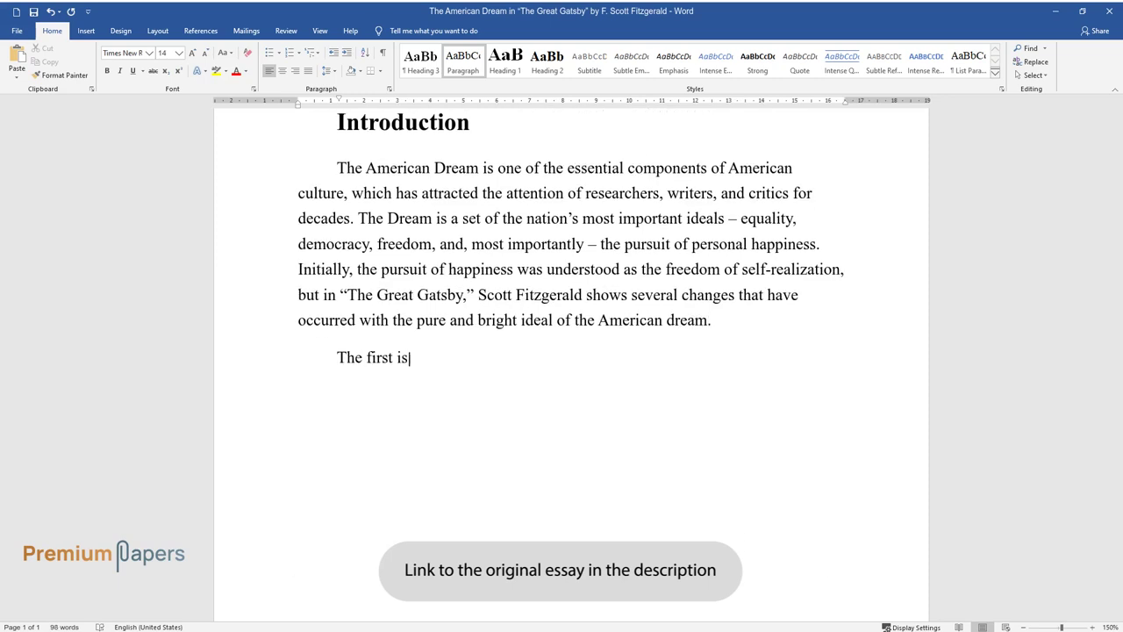
text( the change in social values that )
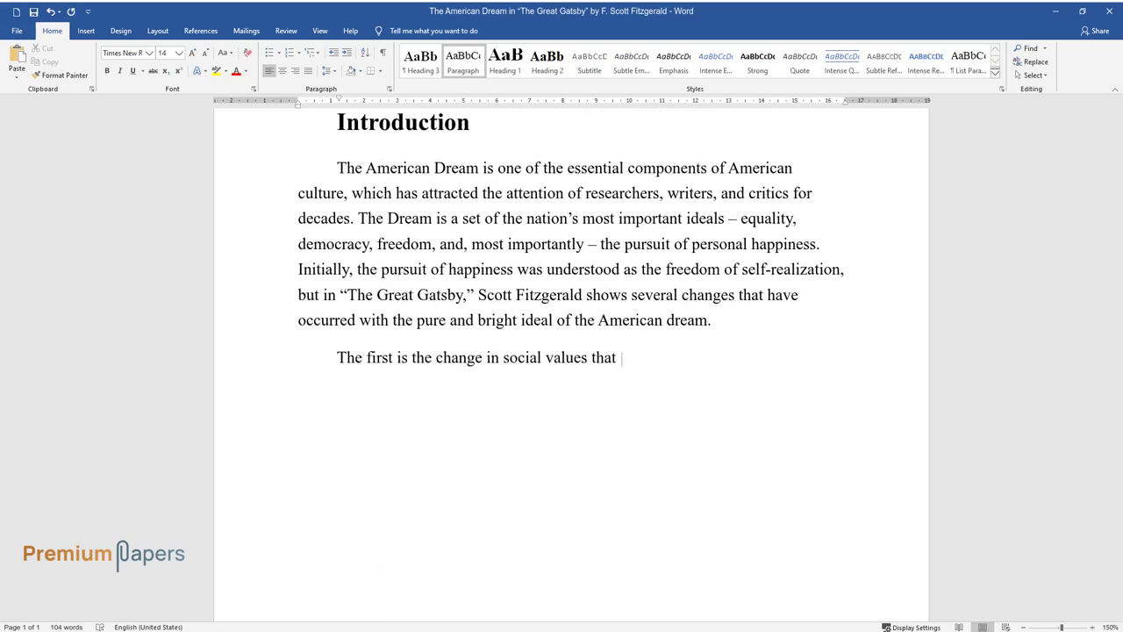
text(defined the Dream as a colossal cr)
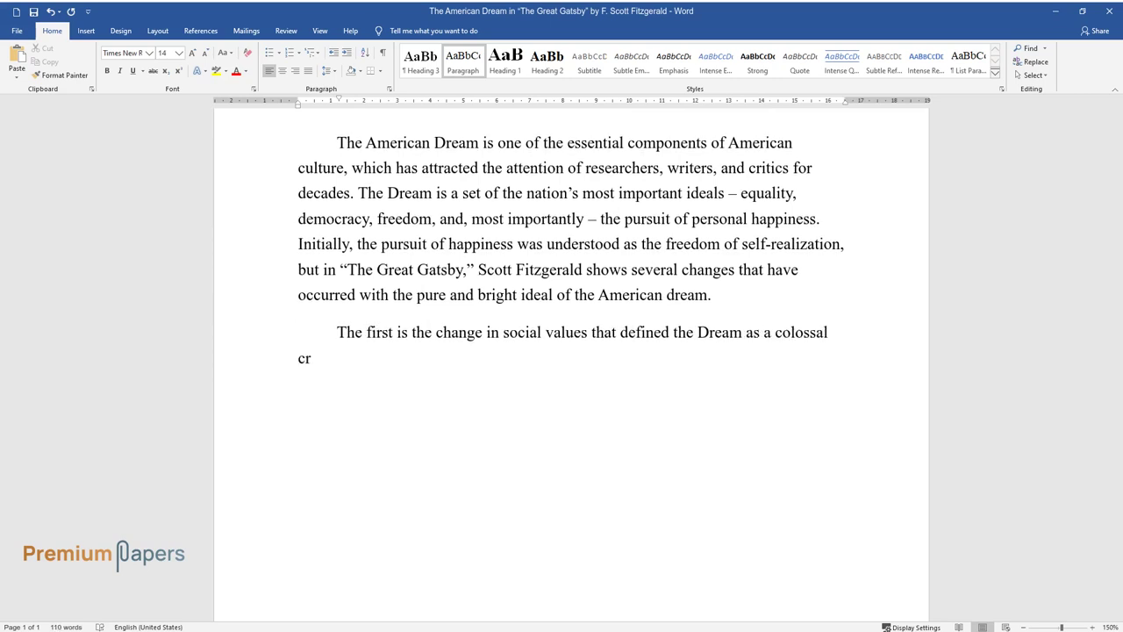
text(aving for power and wealth. Second,)
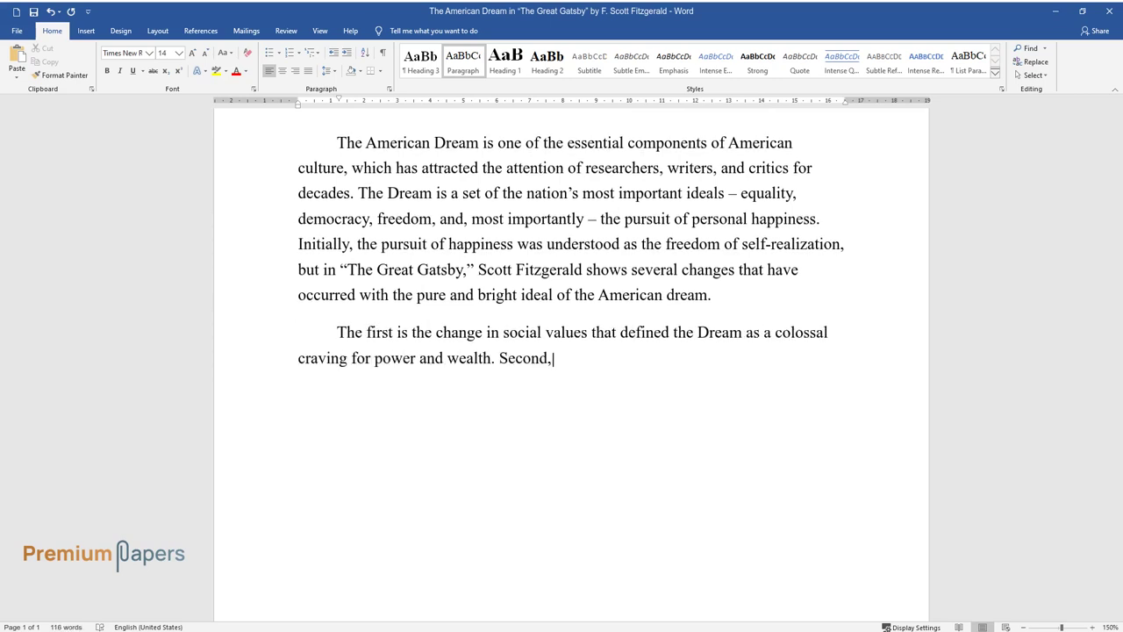
Step: Continue with the second change: "society’s awareness of the social disparities and discrimination that prevent everyone from equally striving for the Dream."
text( society's awareness of the social)
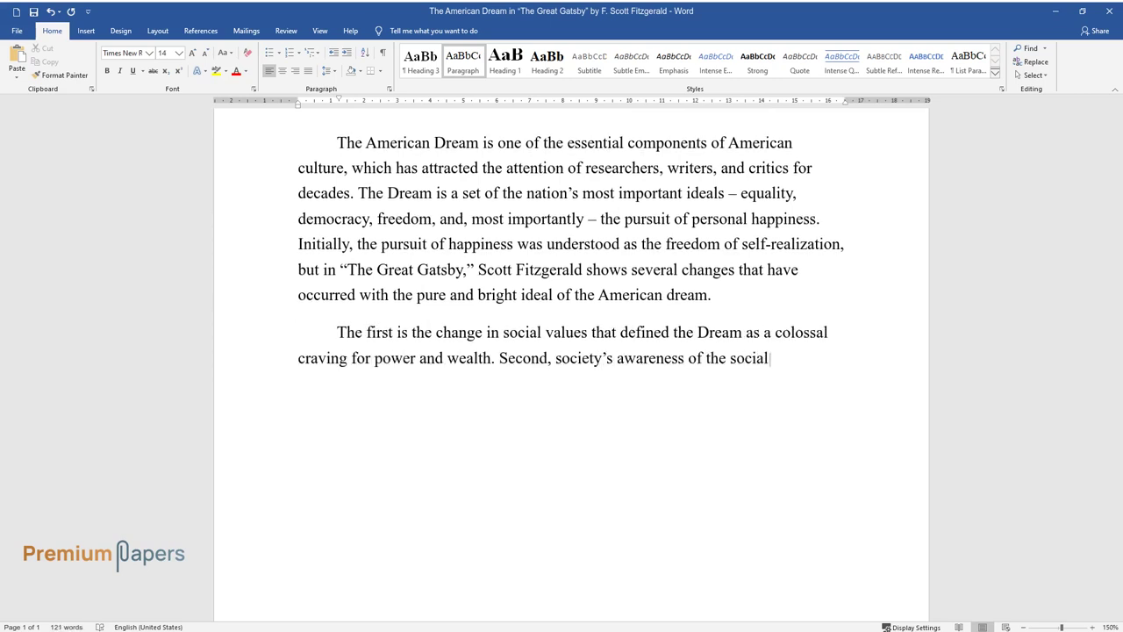
text( disparities and discrimina)
text(tion tha)
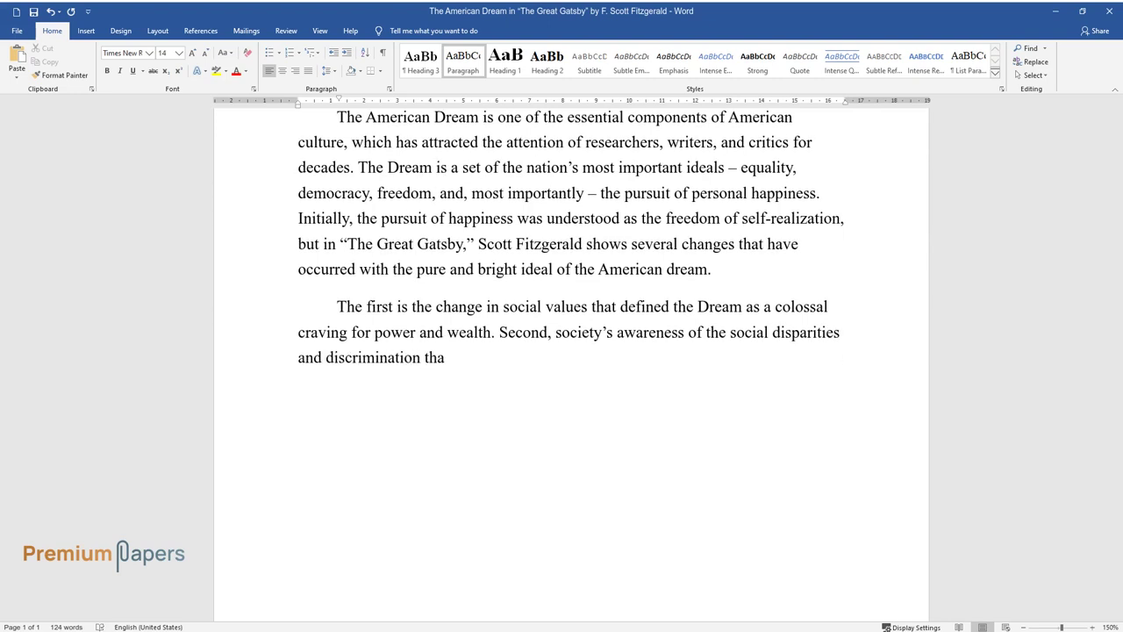
text(t prevent everyone from equally st)
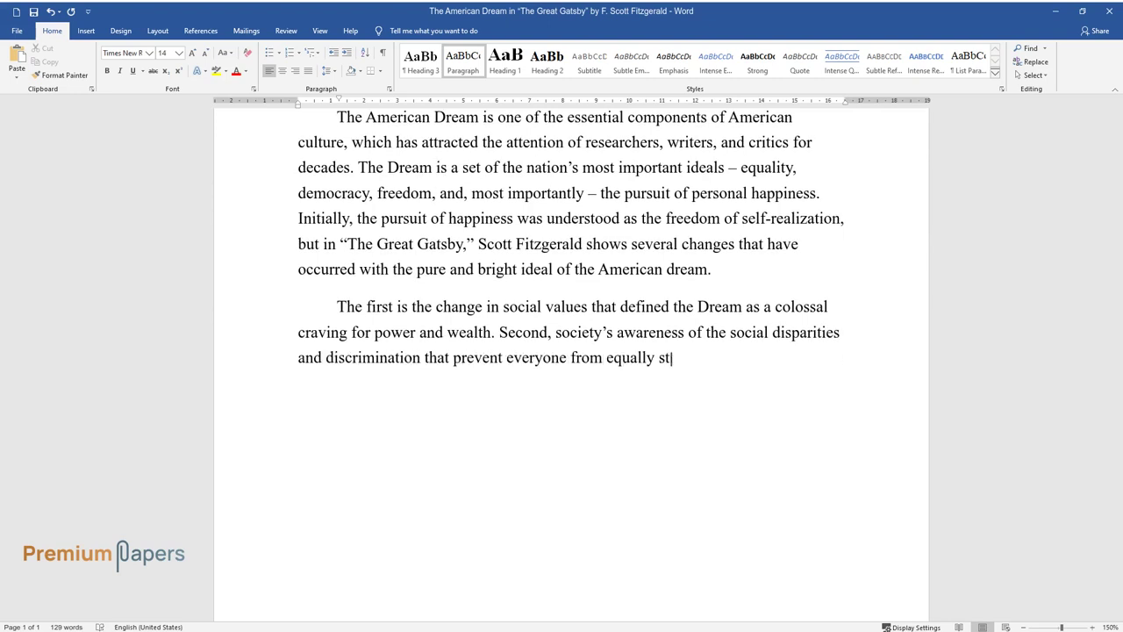
Step: Close the paragraph with "Thus, the American Dream in “The Great Gatsby” becomes the embodiment of frustration in pursuing wrong values without moral guidelines and social justice."
text(riving for the Dream. Thus, the American Dream in “T)
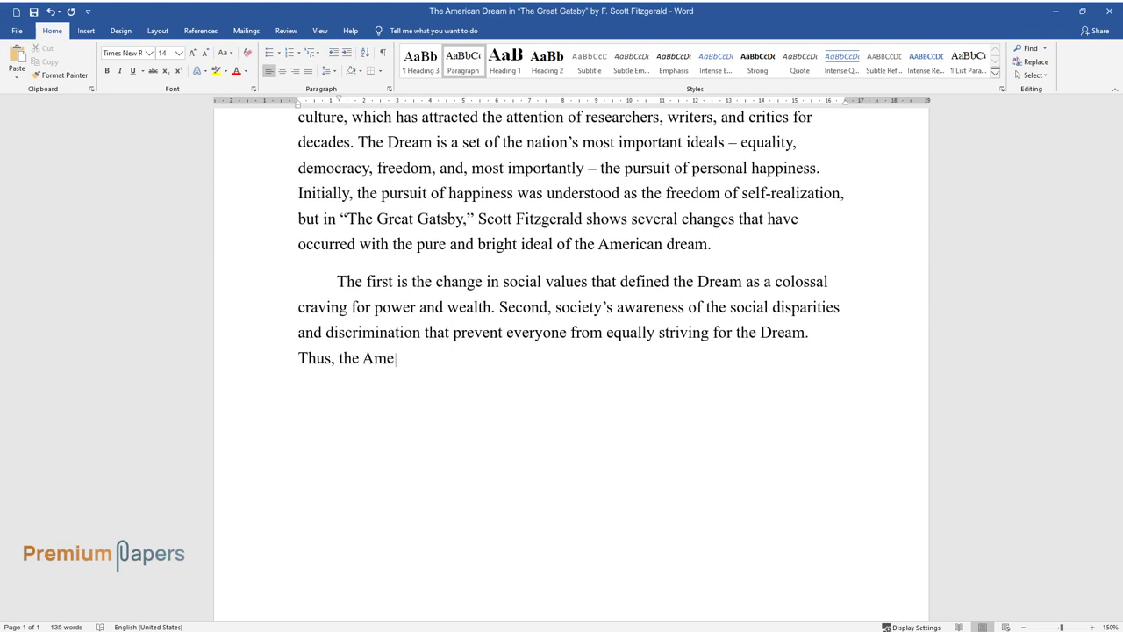
text(he Great Gatsby”)
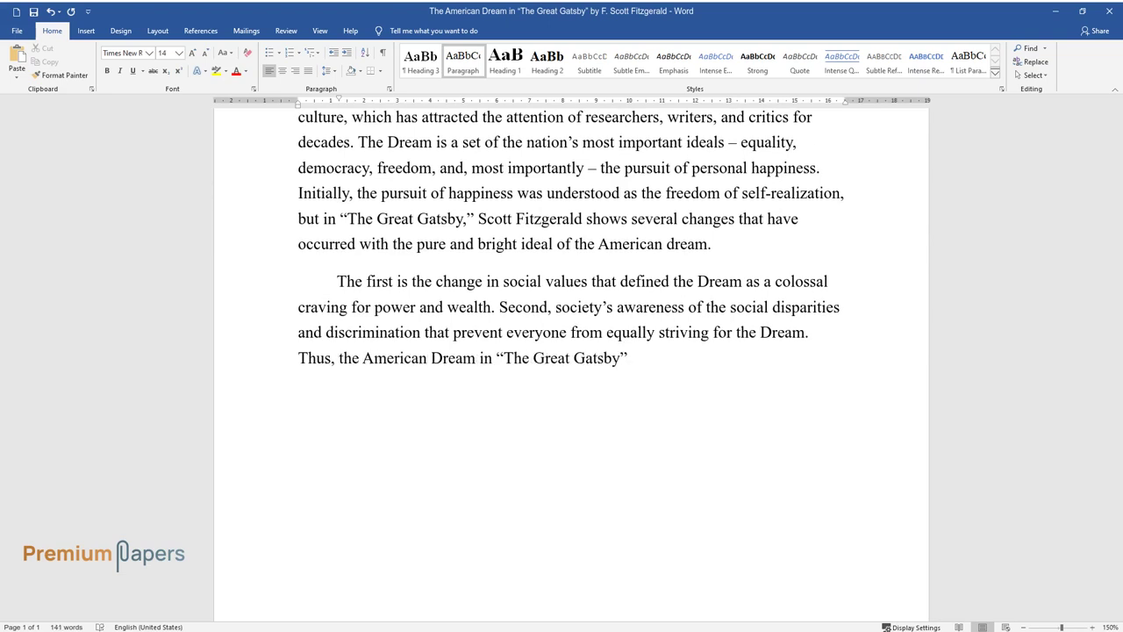
text( becomes the embodiment of frustrati)
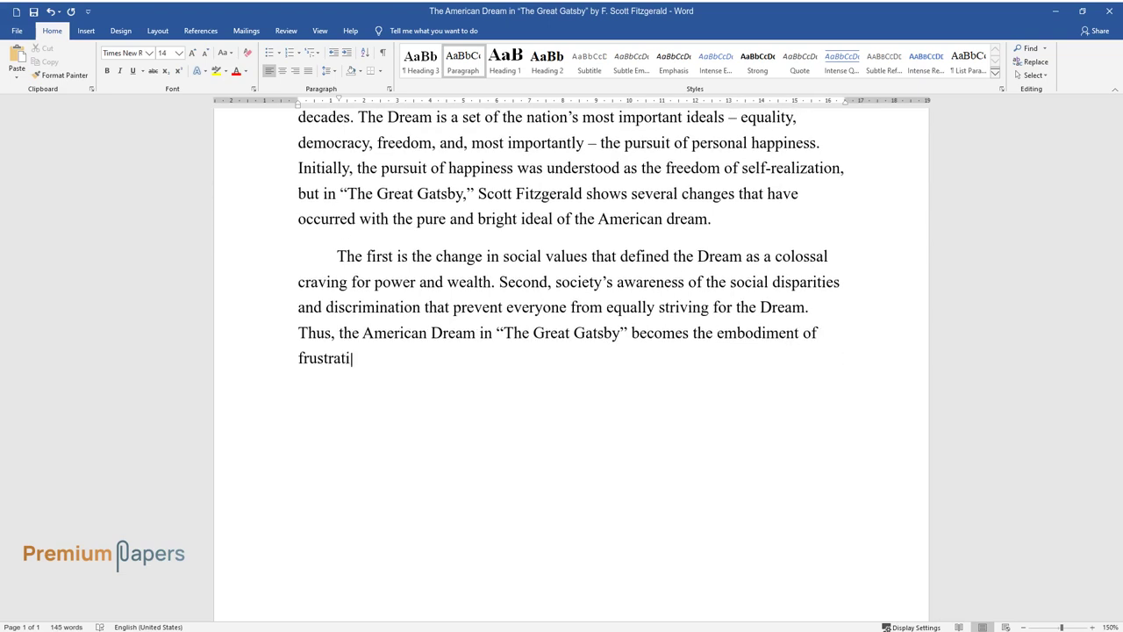
text(on in pursuing wrong values withou)
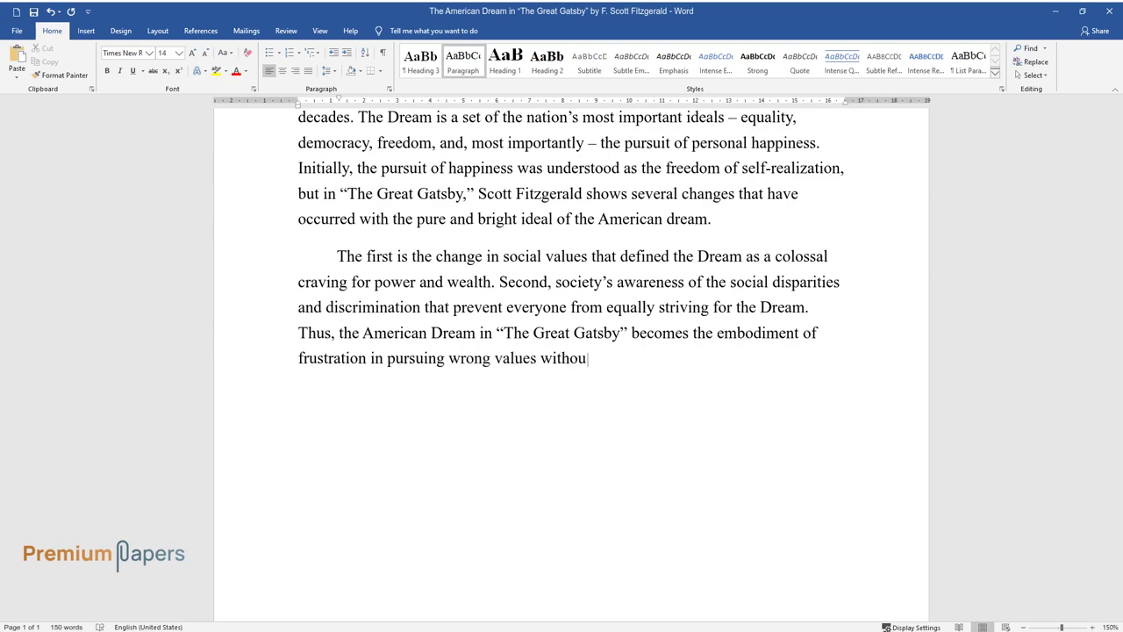
text(t moral guidelines and social justi)
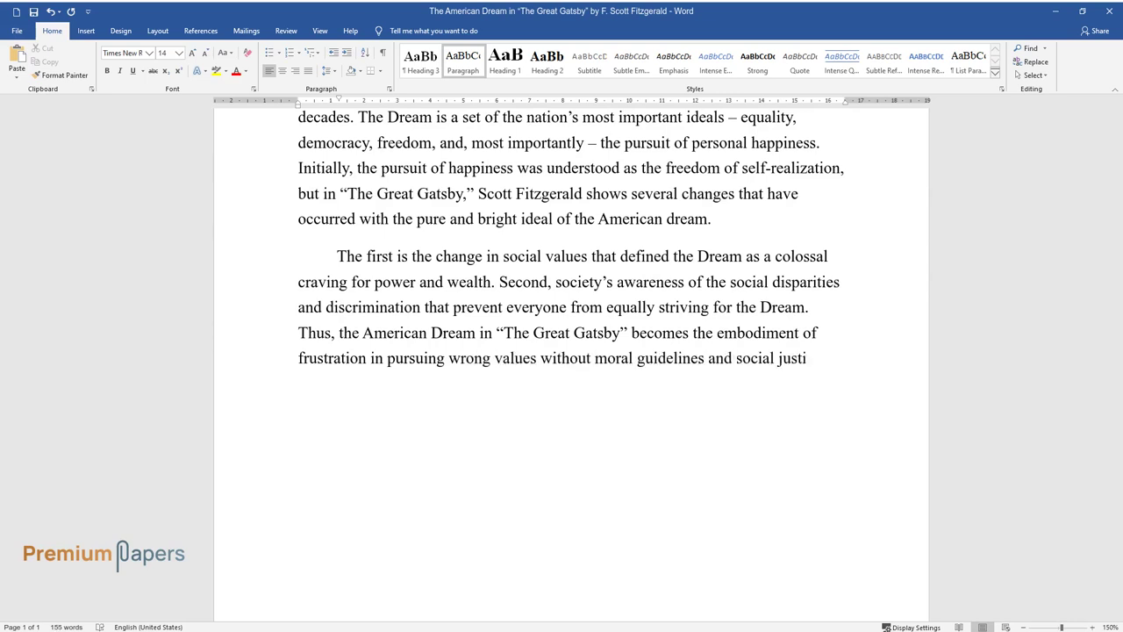
Step: Add the section heading "Corrupting the American Dream" below the introduction and start a body paragraph under it
text(ce.Corrupting)
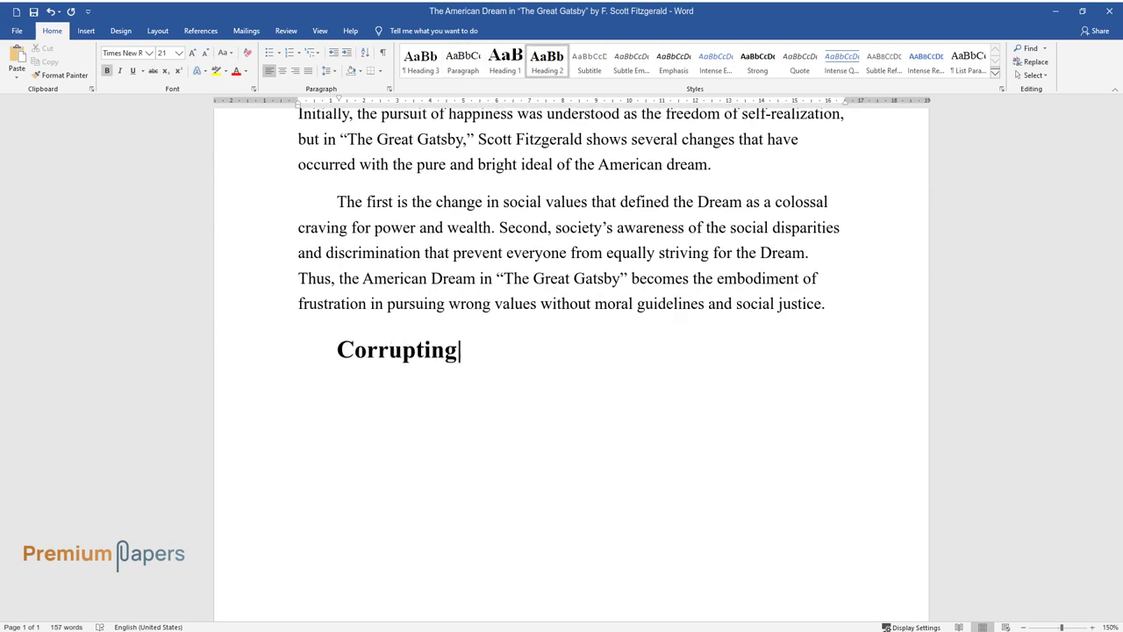
text( the American Dream)
key(Return)
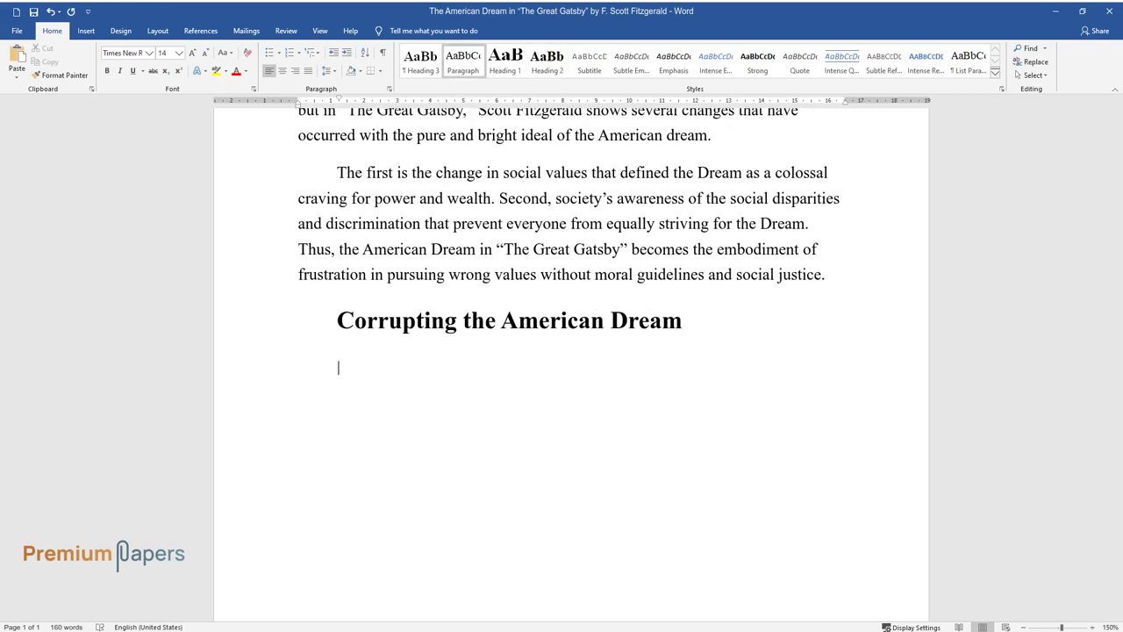
Step: Write that Jay Gatsby embodies the American Dream, his story being the novel's center “as a path of success and an inevitable fall into pursuing wrong, materialistic values.”
text(Jay Gatsby embodies the A)
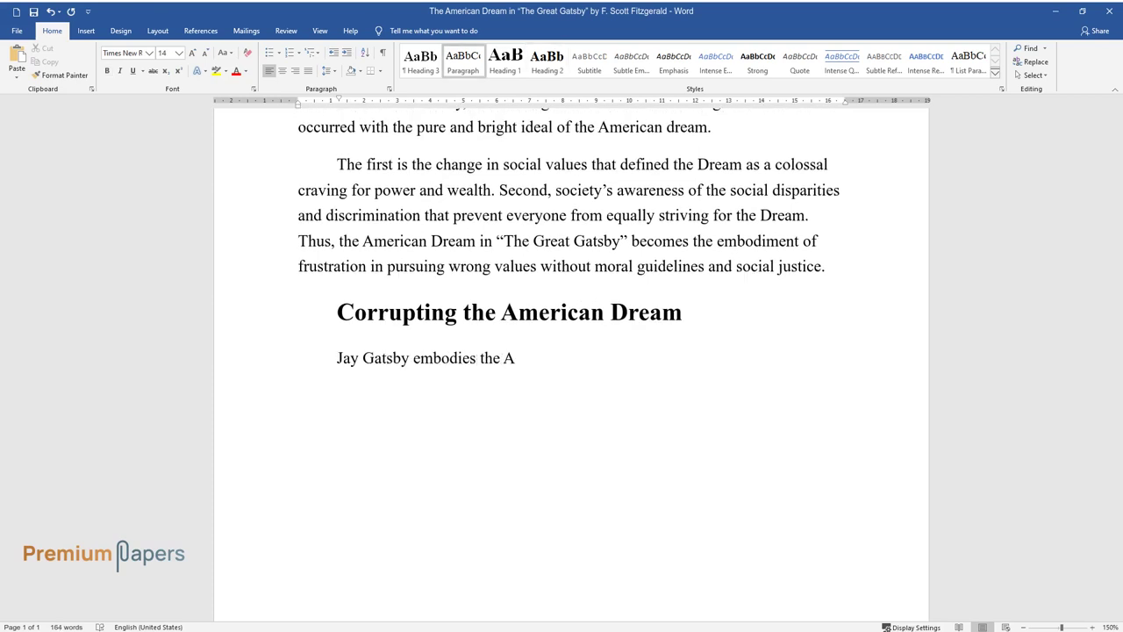
text(merican Dream, which is why his s)
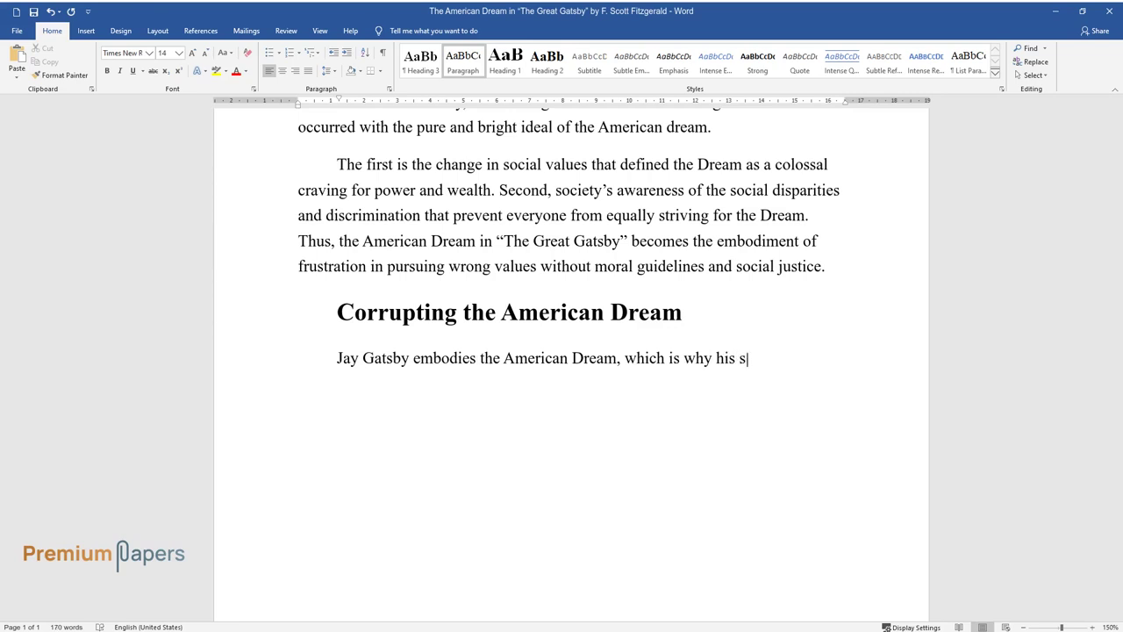
text(tory is at the center of the nov)
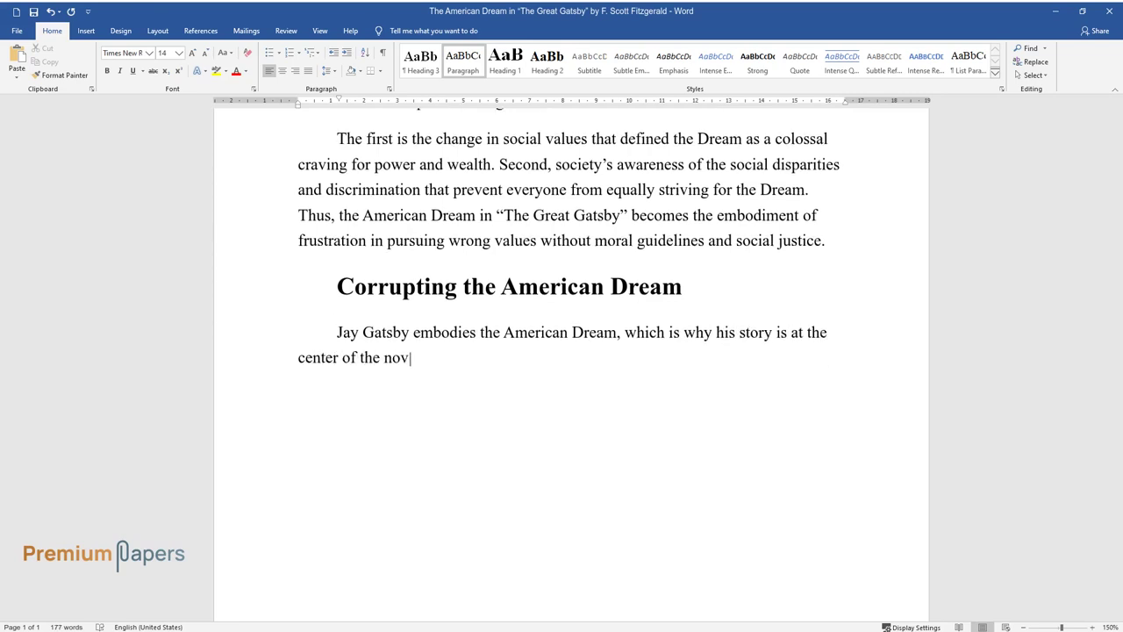
text(el as a path of success and an i)
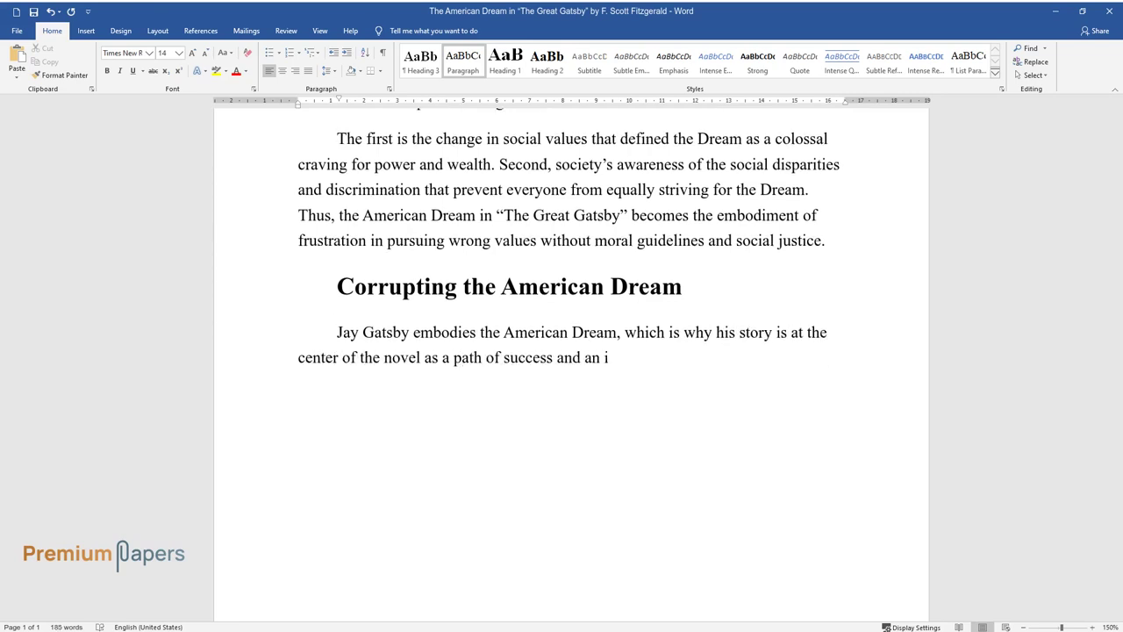
text(nevitable fall into pursuing wro)
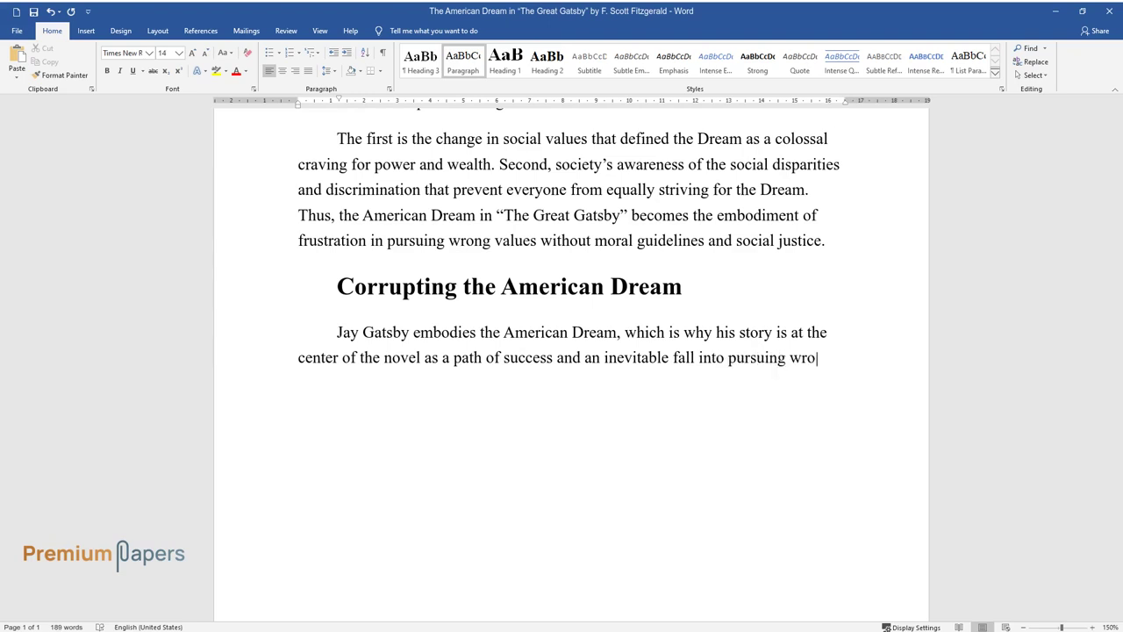
text(ng, materialistic values. Initial)
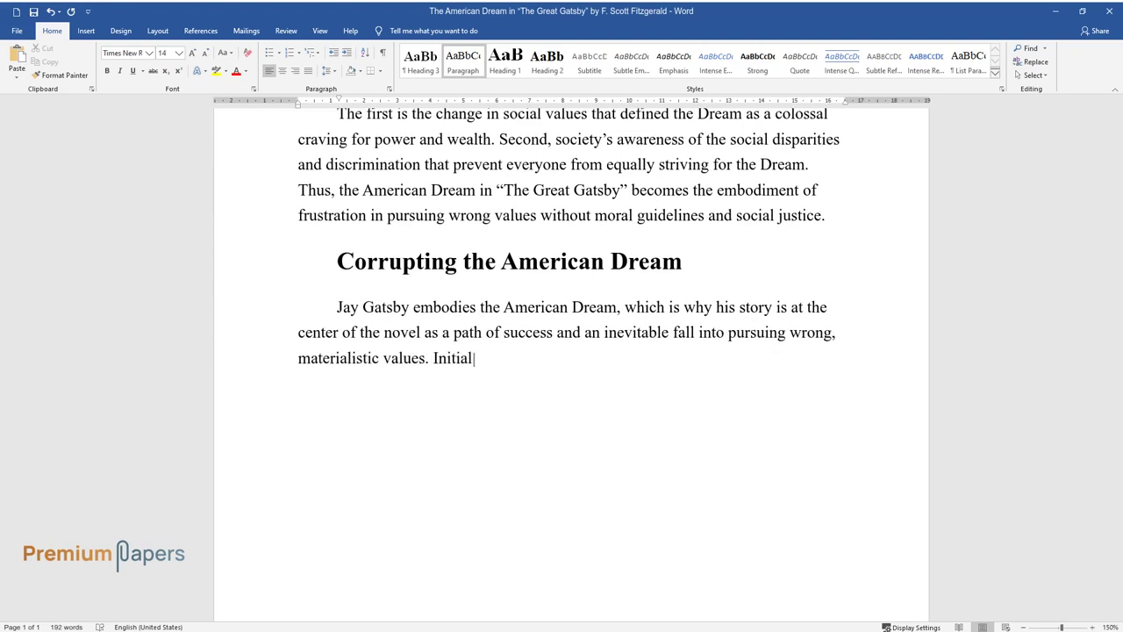
Step: Add “Initially, Gatsby appears to represent the American success story; he was born into a poor family of unsuccessful farmers and began his life in poverty.”
text(ly, Gatsby appears to represent)
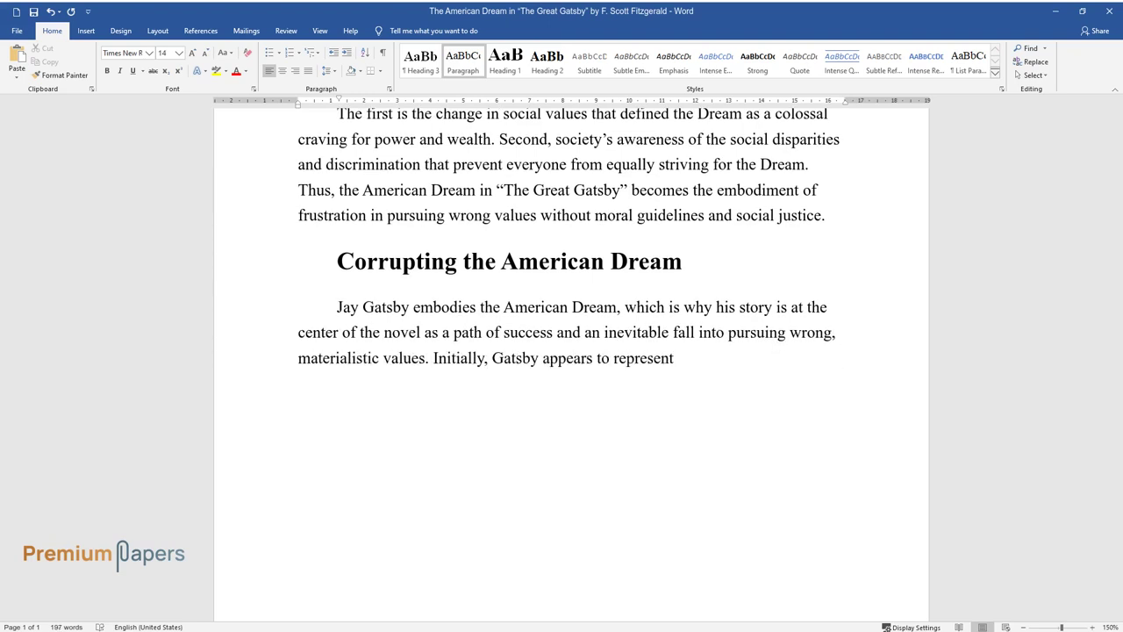
text( the American success story; he w)
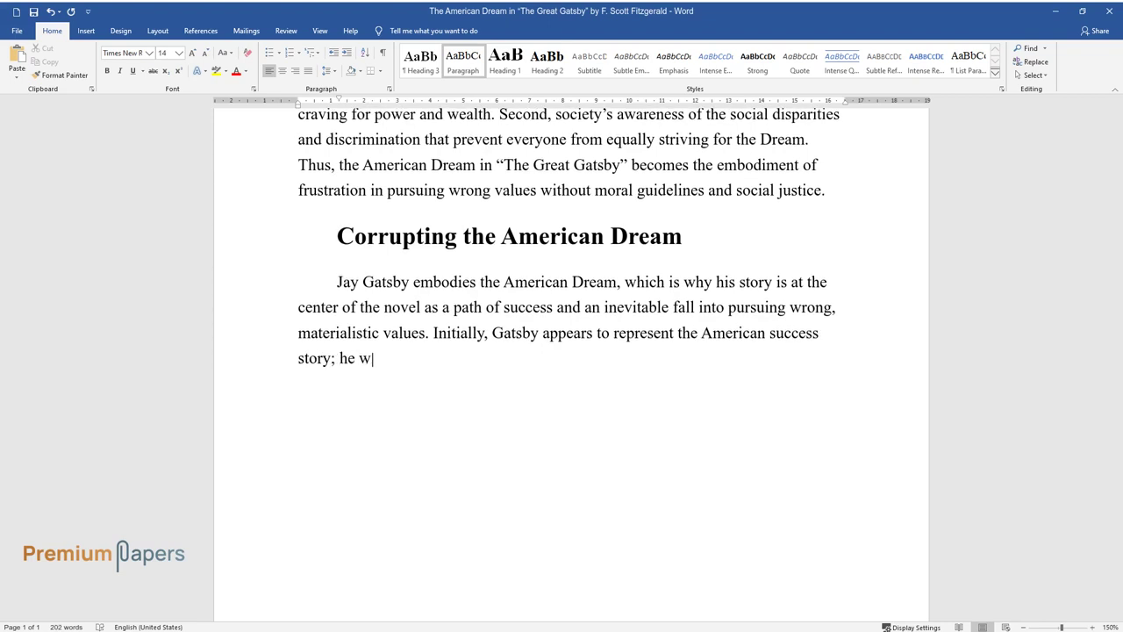
text(as born into a poor family of un)
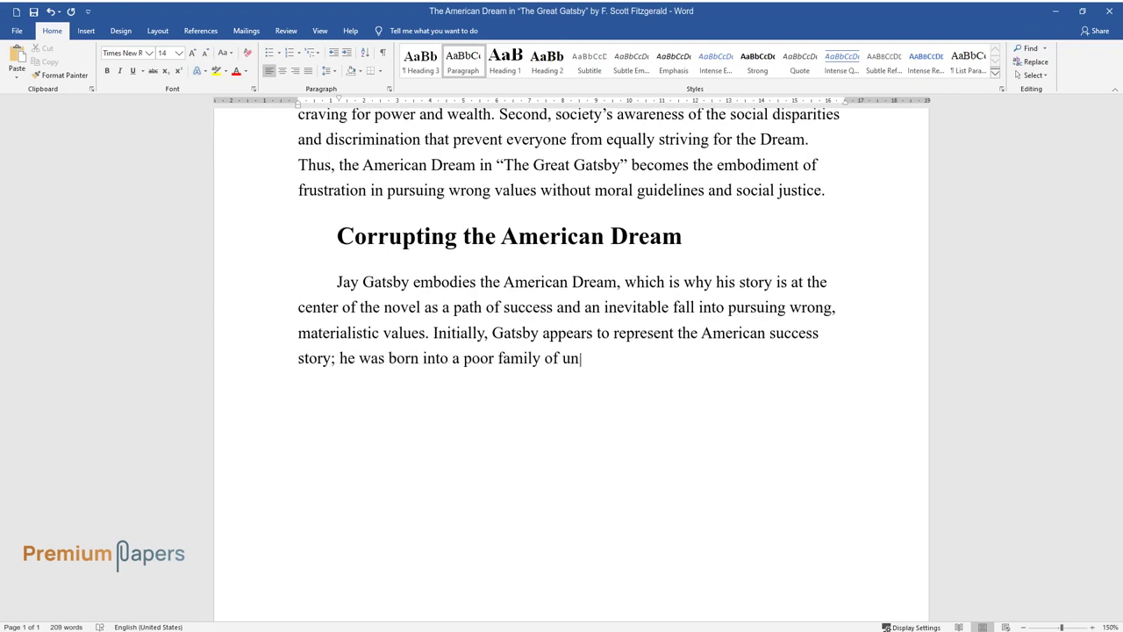
text(successful farmers and began his)
Step: Continue with “His strong work ethic, desire to win Daisy’s love, and desire for something more led Gatsby to success and wealth.”
text( life in poverty. His strong work ethic, desire to win Da)
text(isy's love, and desire for something more led Ga)
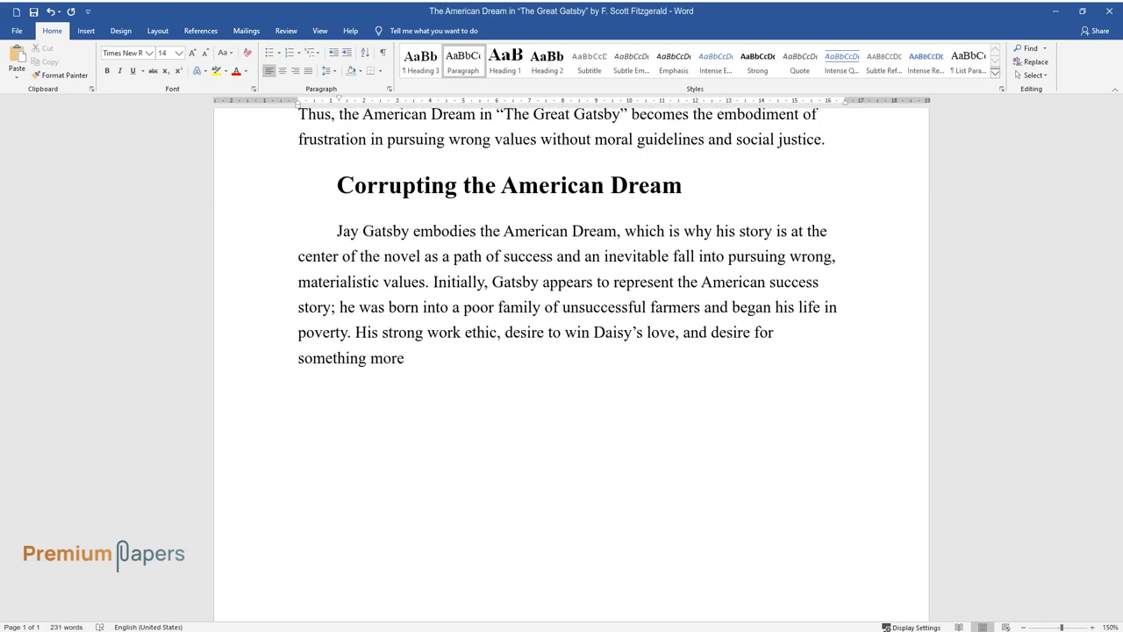
text(tsby to success and wealt)
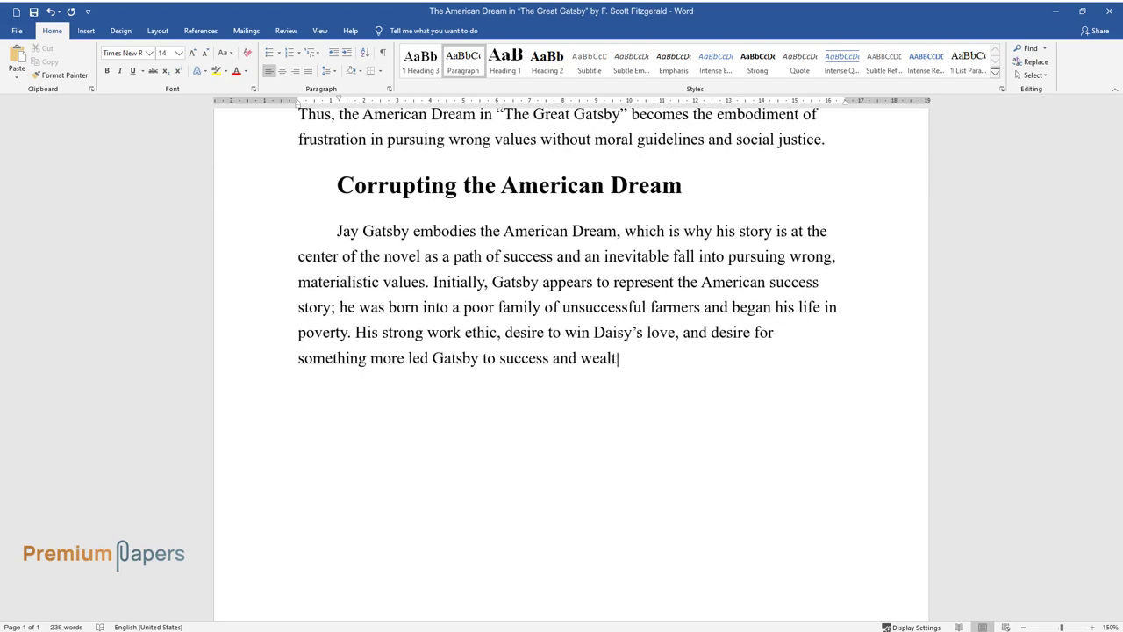
Step: Close the paragraph with “However, he was never able to achieve his girlfriend, so he plunged into extreme materialism and a hedonistic lifestyle.”
text(h. However, he was never able to)
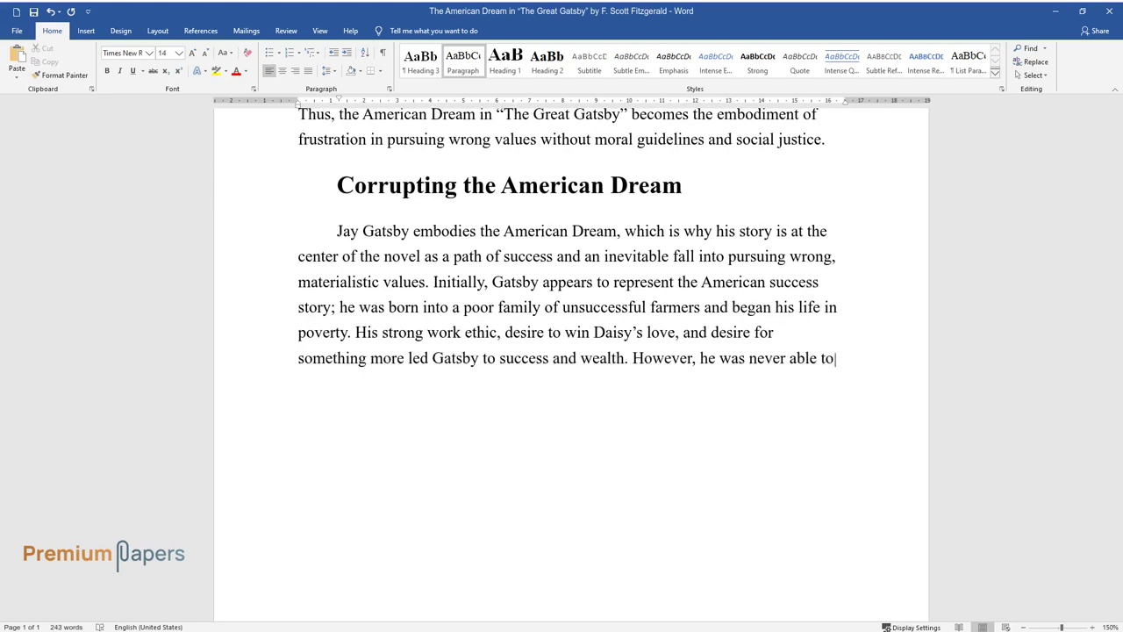
text( achieve his girlfriend, so he p)
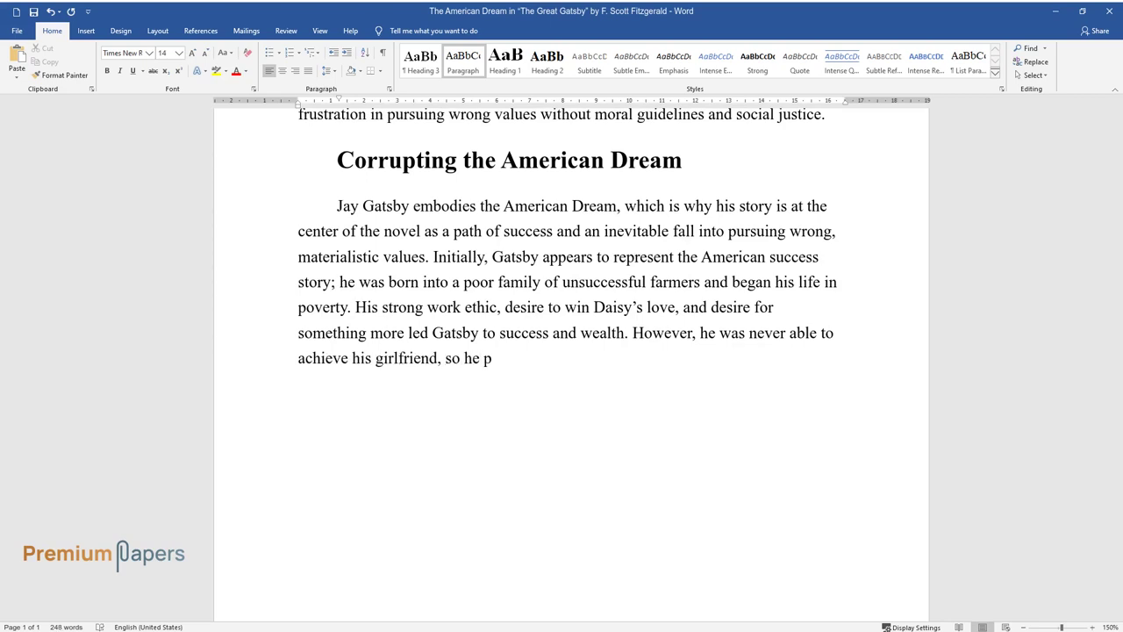
text(lunged into extreme materialism)
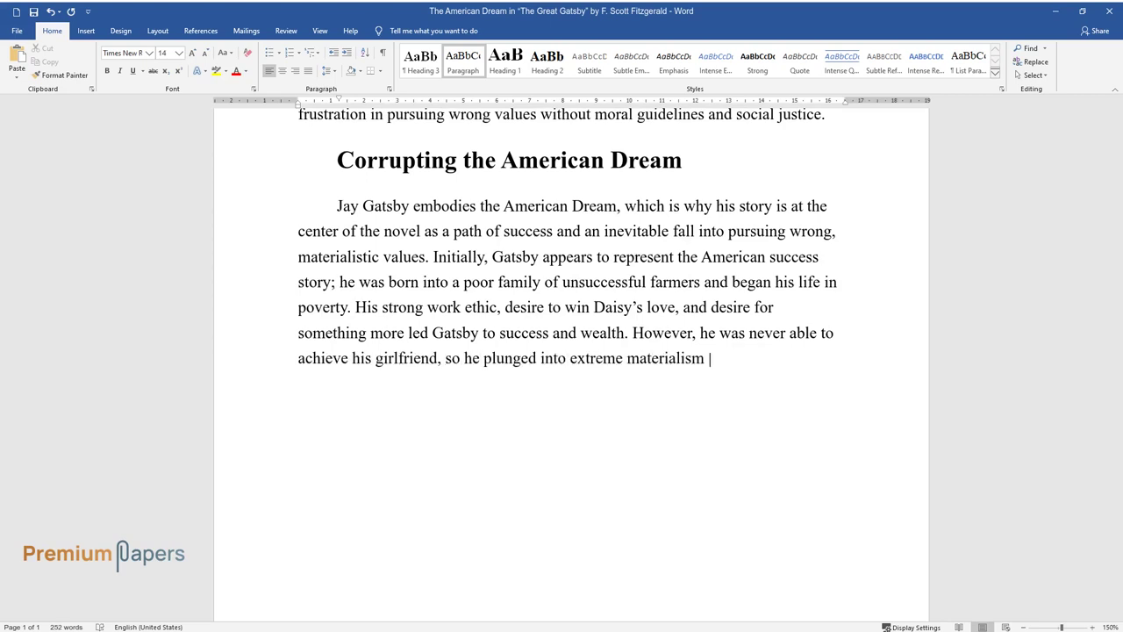
text( and a hedonistic lifestyle.)
Step: Start a new paragraph saying people saw Gatsby's mansion, “a factual imitation of some Hotel de Ville in Normandy,” and lavish parties as the American dream's embodiment
key(Return)
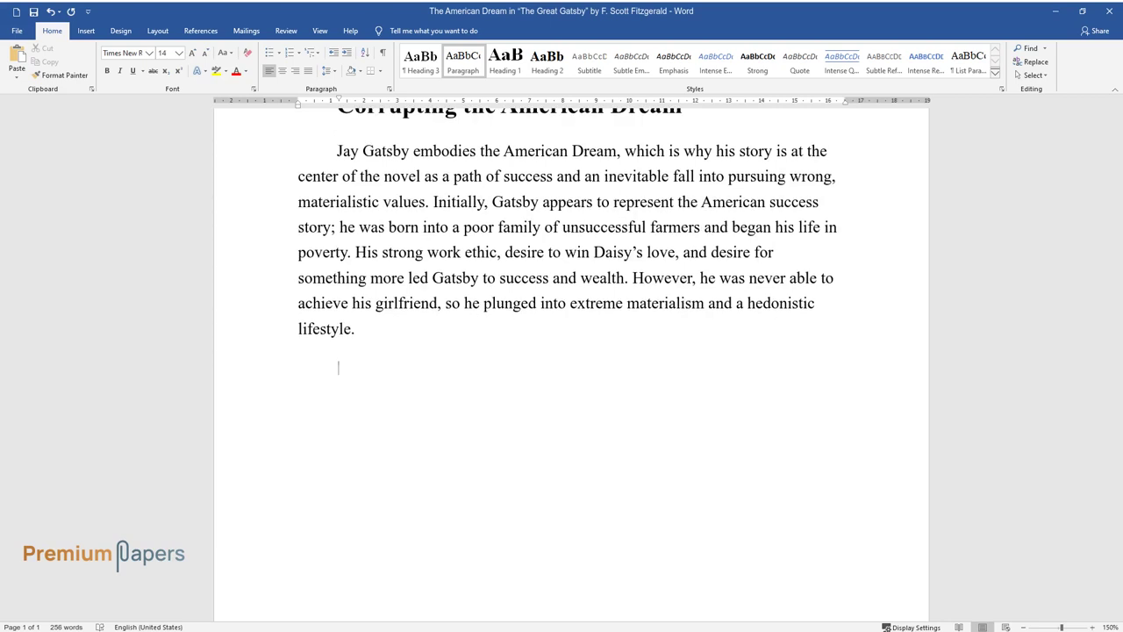
text(The people around sa)
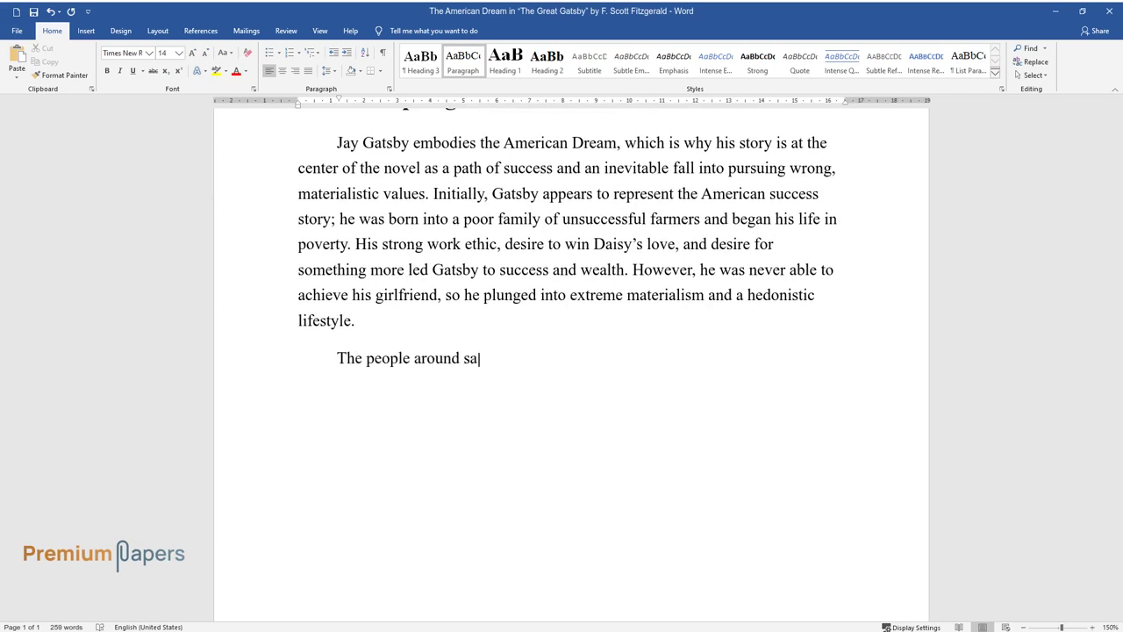
text(w the Gatsby mansion, which was "a factual)
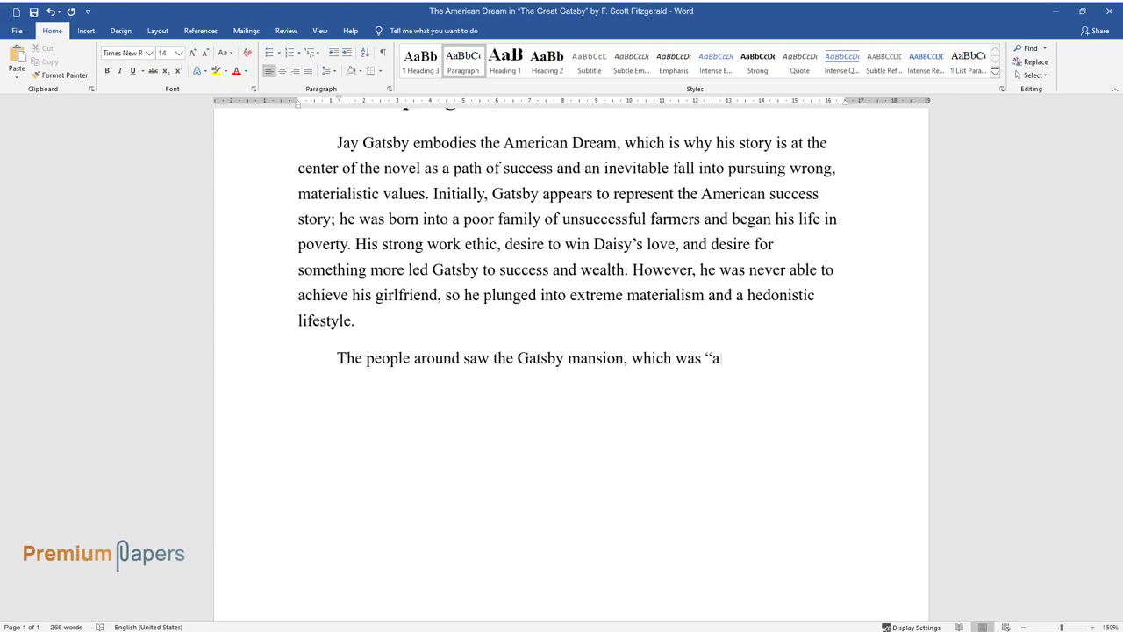
text( imitation of some Hotel )
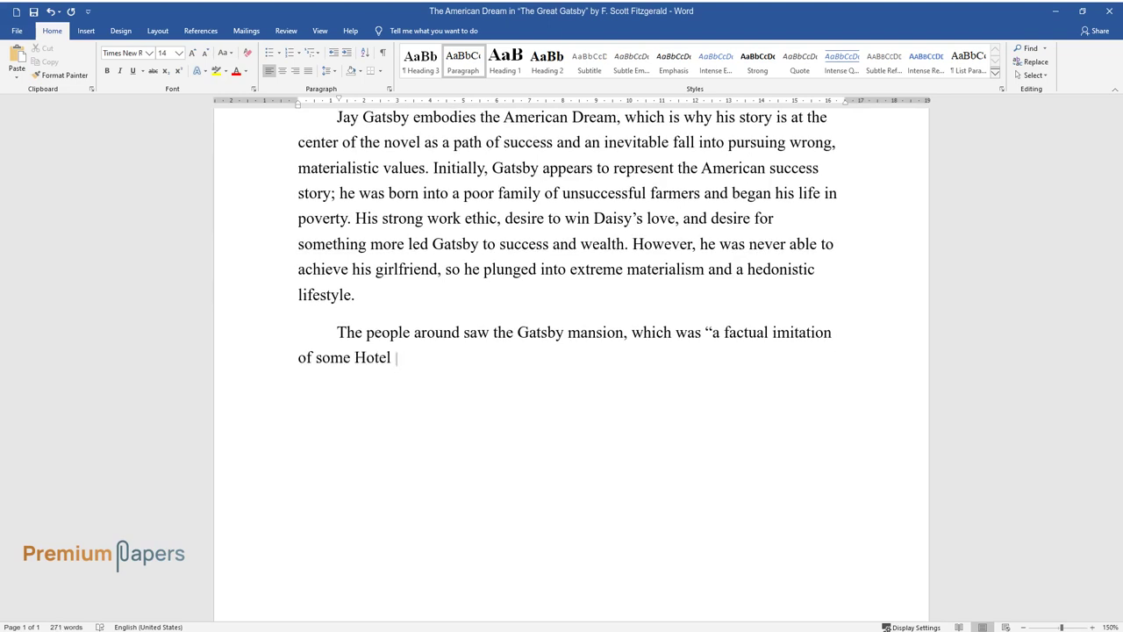
text(de Ville in Normandy," and the la)
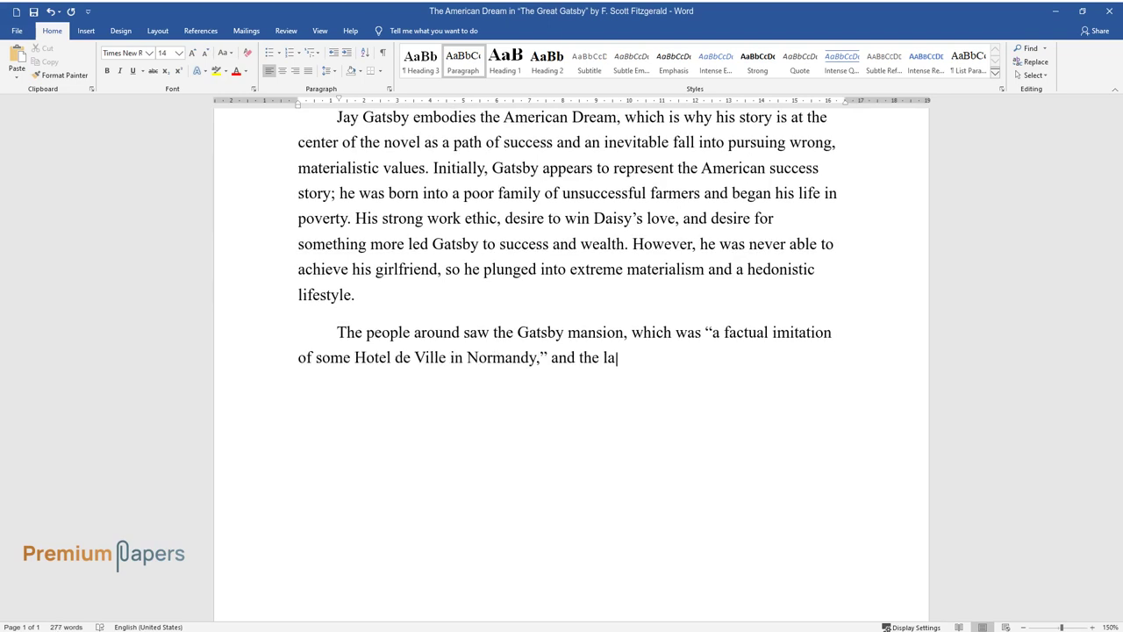
text(vish parties, the embodiment of th)
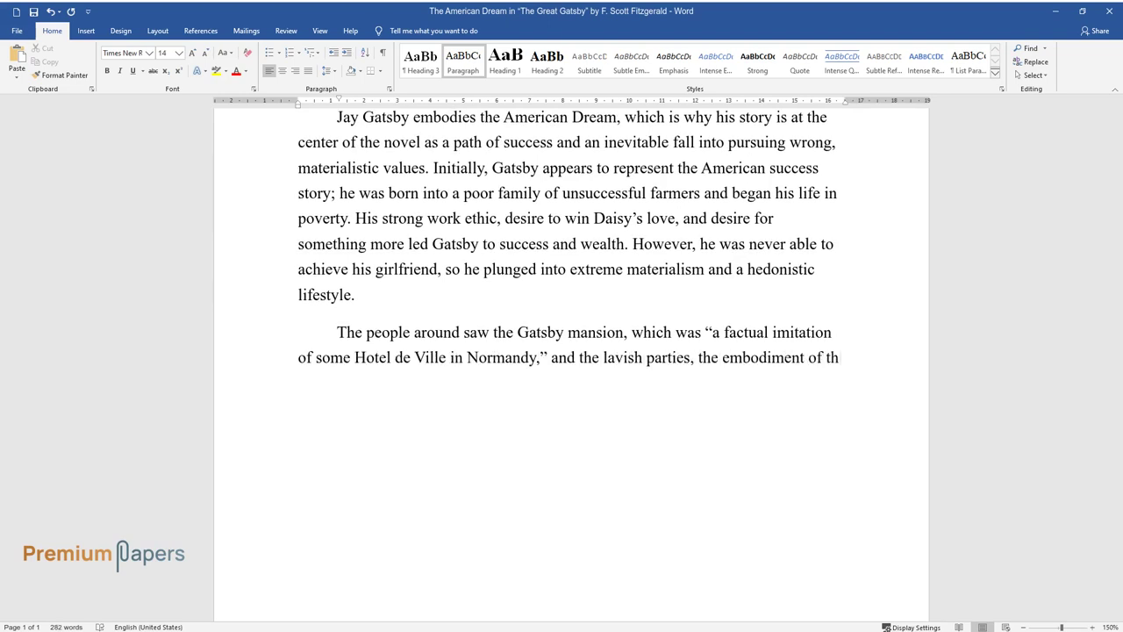
Step: Continue the mansion paragraph with “This ideal has become purely material, with no moral, ethical, or spiritual ideas.”
text(e American dream. This ideal has become purely material, with no m)
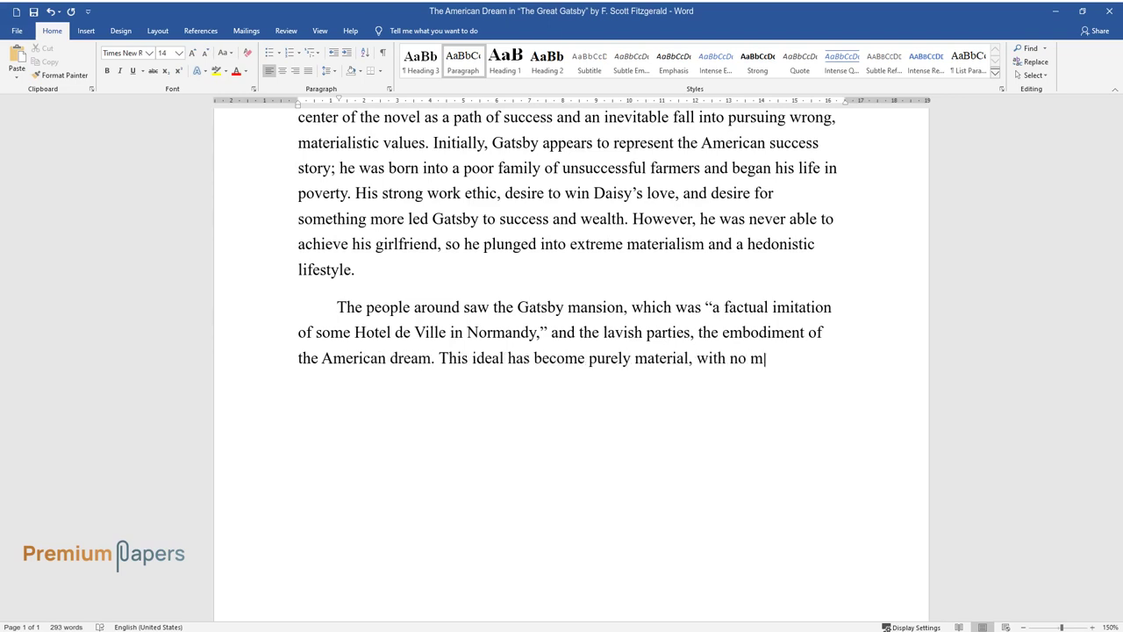
text(oral, ethical, or spiritual ideas. In this format, the Dream turns )
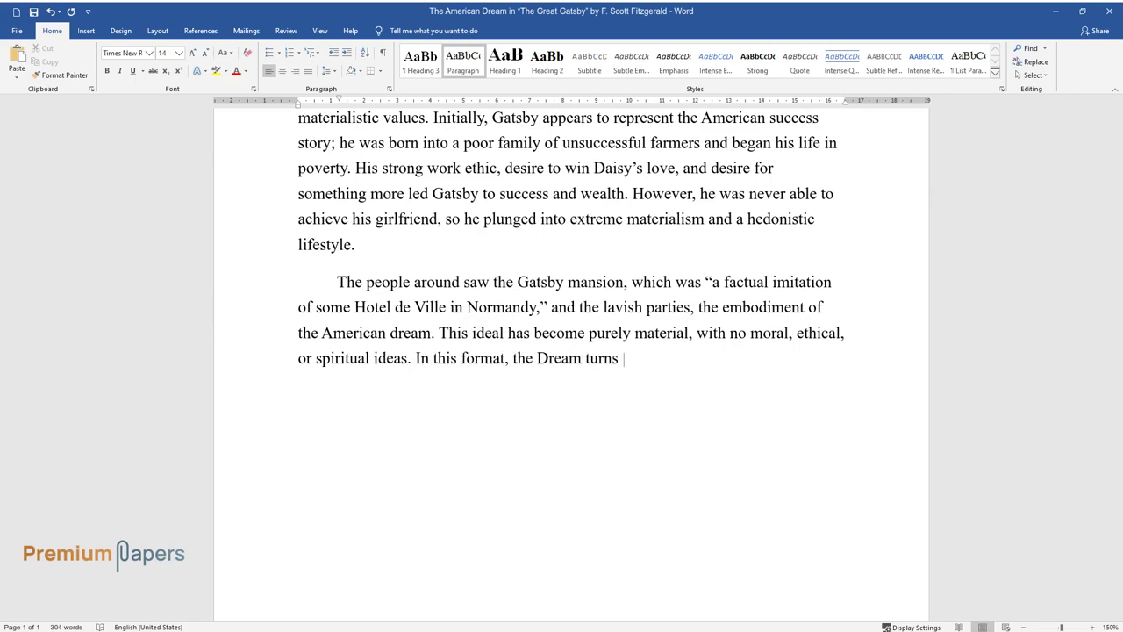
Step: Close the paragraph with the Dream turning into a senseless pursuit of entertainment and ending with Gatsby's senseless death, symbolizing the futility of pursuing material pleasures
text(into a senseless pursuit of enter)
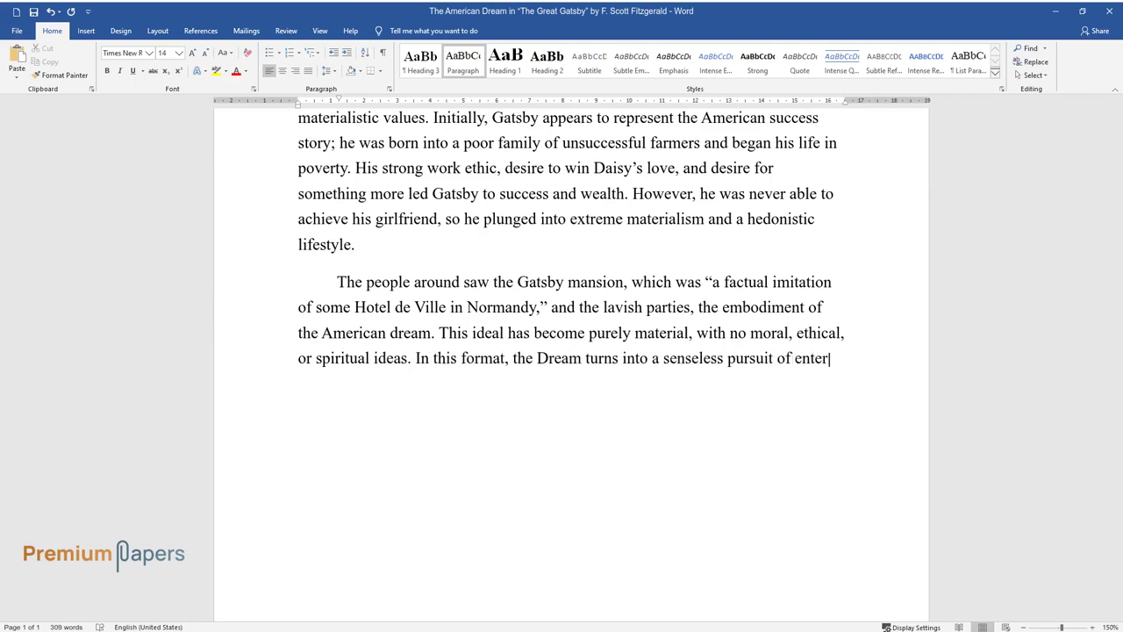
text(tainment and ends with the senseless death of Gatsby, symbolizing t)
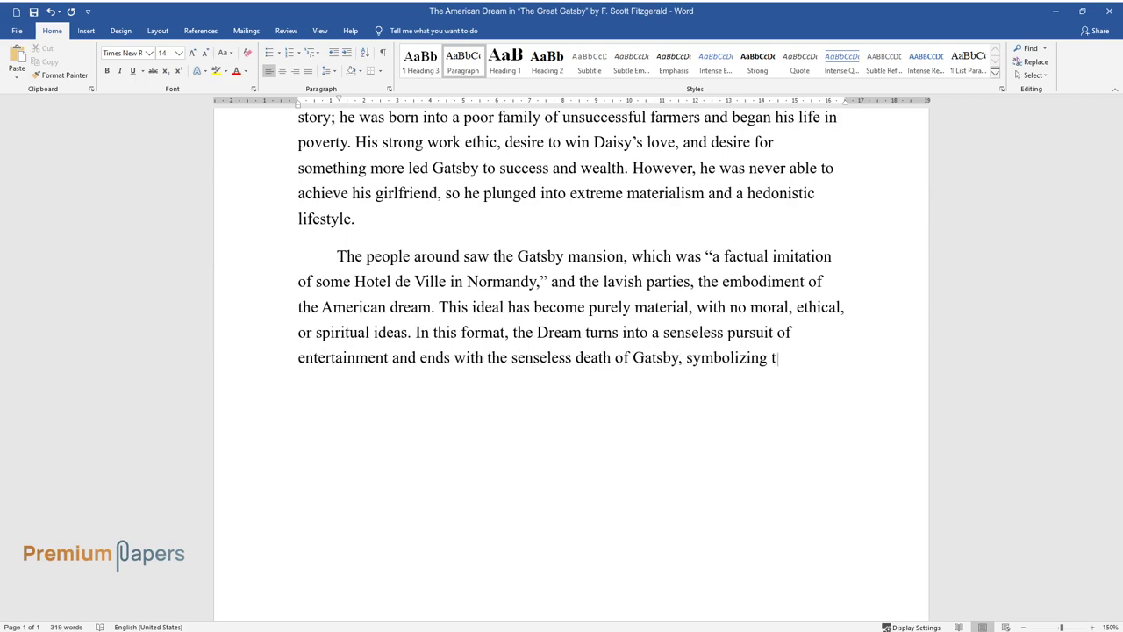
text(he futility of pursuing m)
text(aterial )
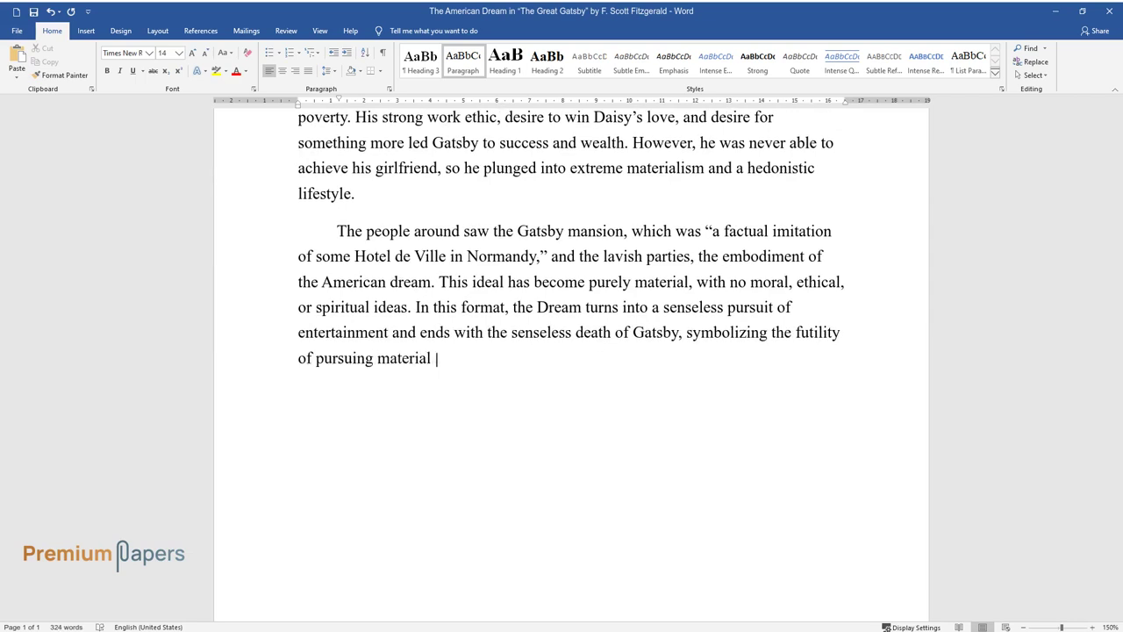
text(pleasures.)
Step: Add the Heading 2 section heading “Social Discrimination in the Way of Achieving the Dream” and start a body paragraph under it
key(Return)
text(Social)
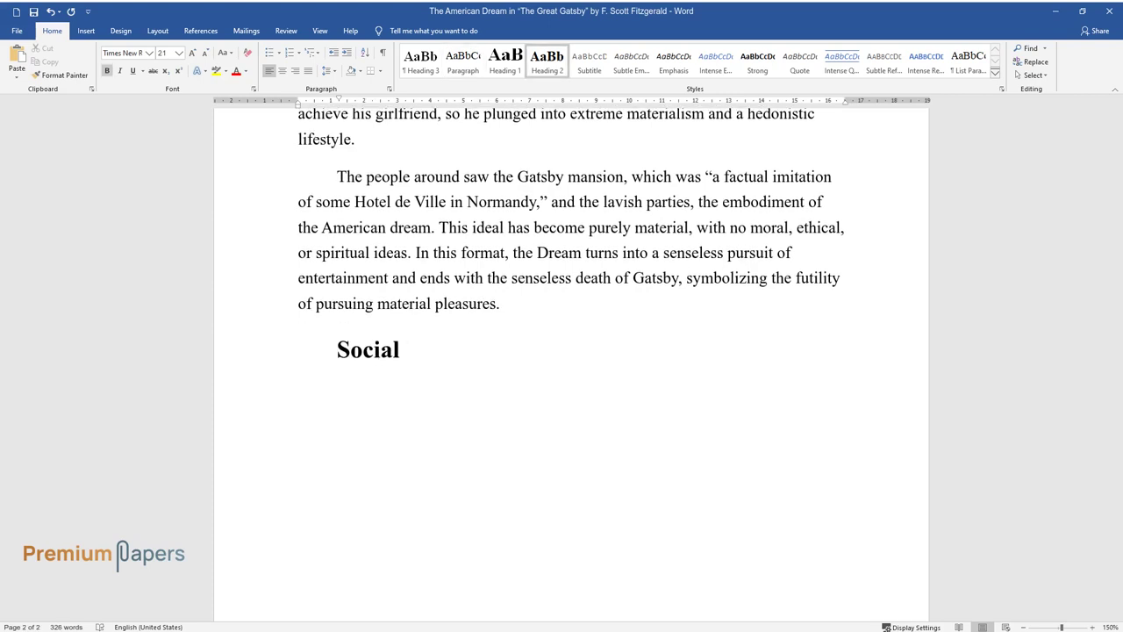
text( Discrimination in the Way of Achieving the Dream)
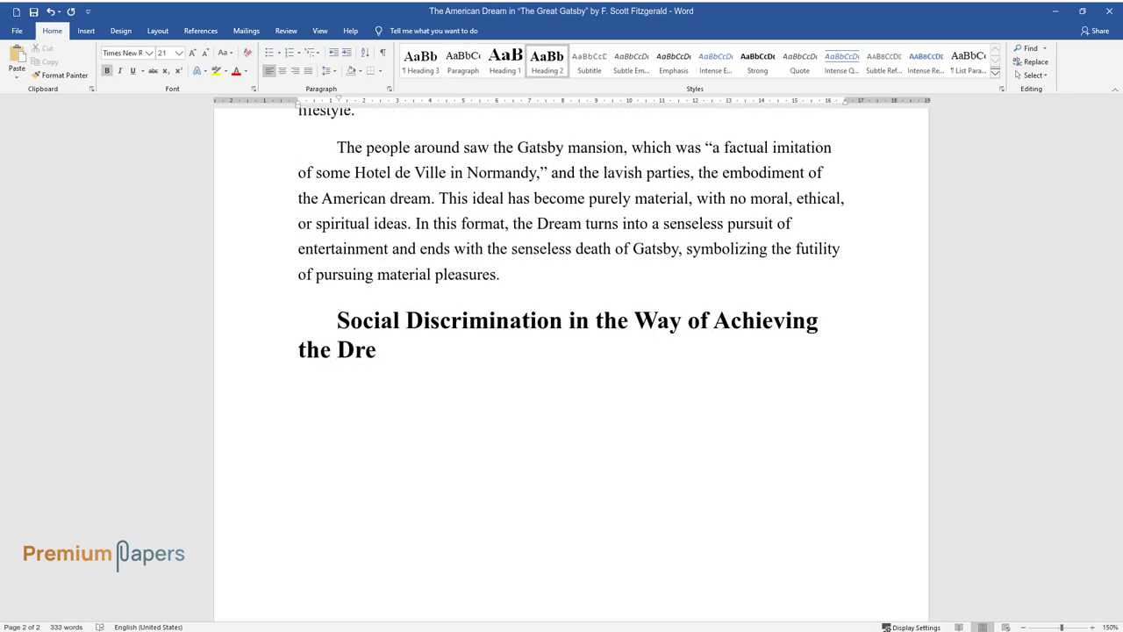
key(Return)
Step: Write “Fitzgerald uses the American Dream as a social critique, showing the wealth and excess of Gatsby and his entourage.”
text(Fitzgera)
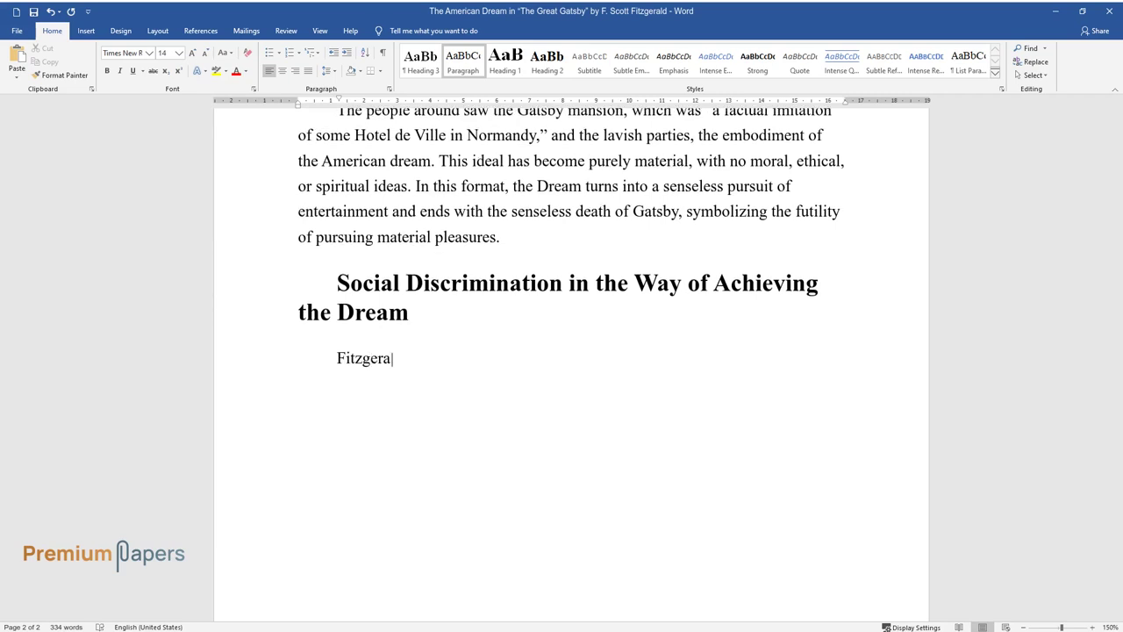
text(ld uses the American Dream as a so)
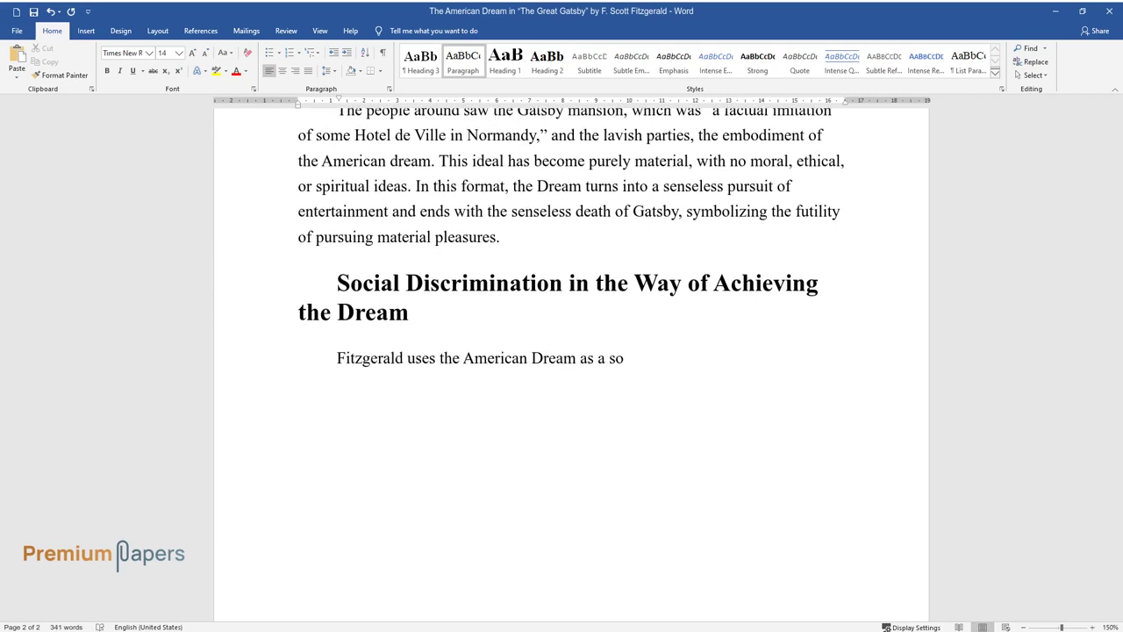
text(cial critique, showing the wealth a)
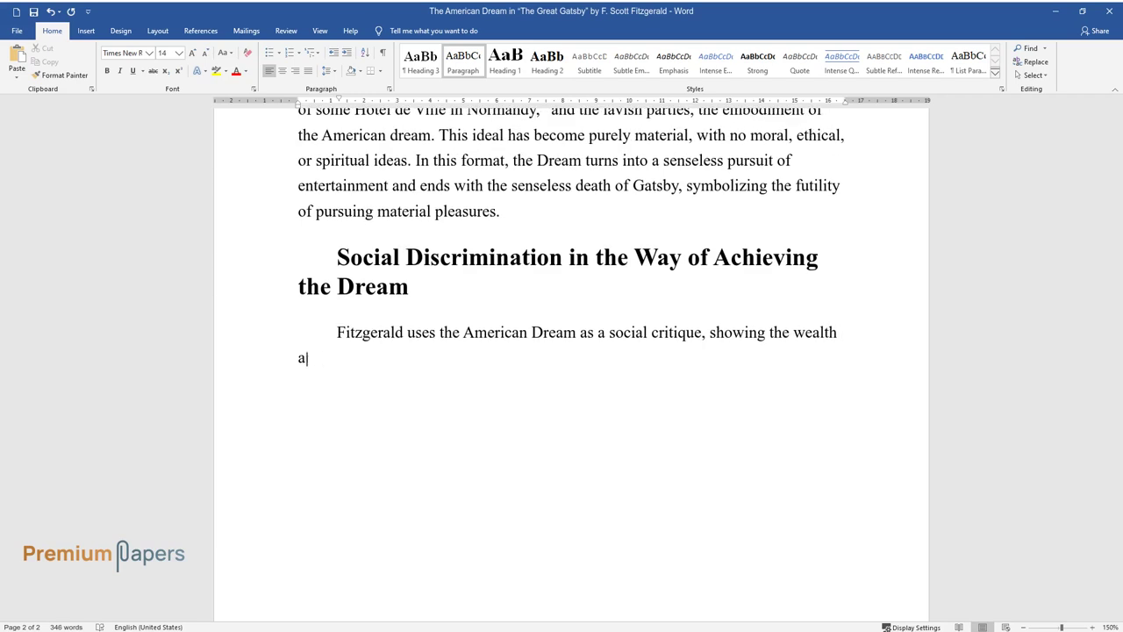
text(nd excess of Gatsby and his entour)
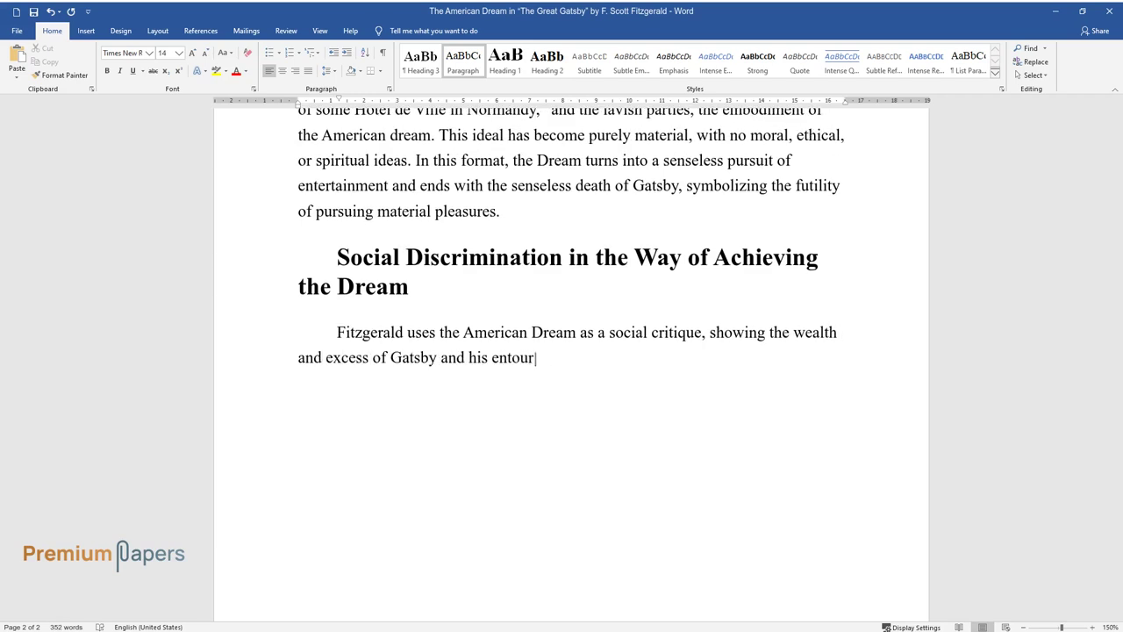
Step: Add the sentence “These people could become patrons, solve social problems, and help others achieve their dreams.”
text(age. These people could become patr)
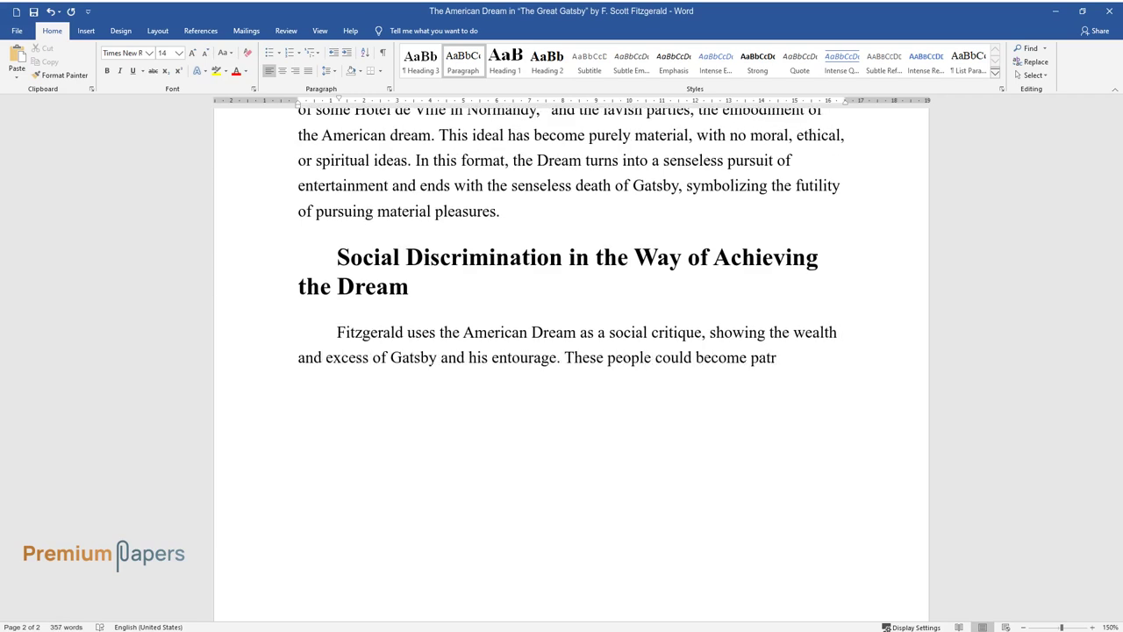
text(ons, solve social problems, and help others)
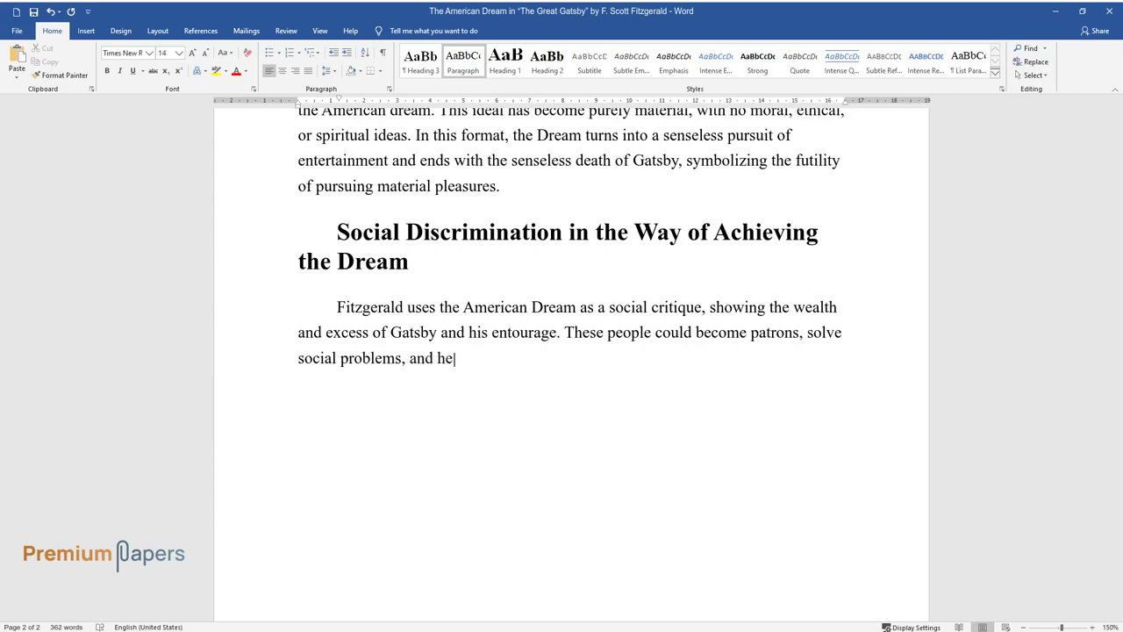
text( achieve their dreams. Gat)
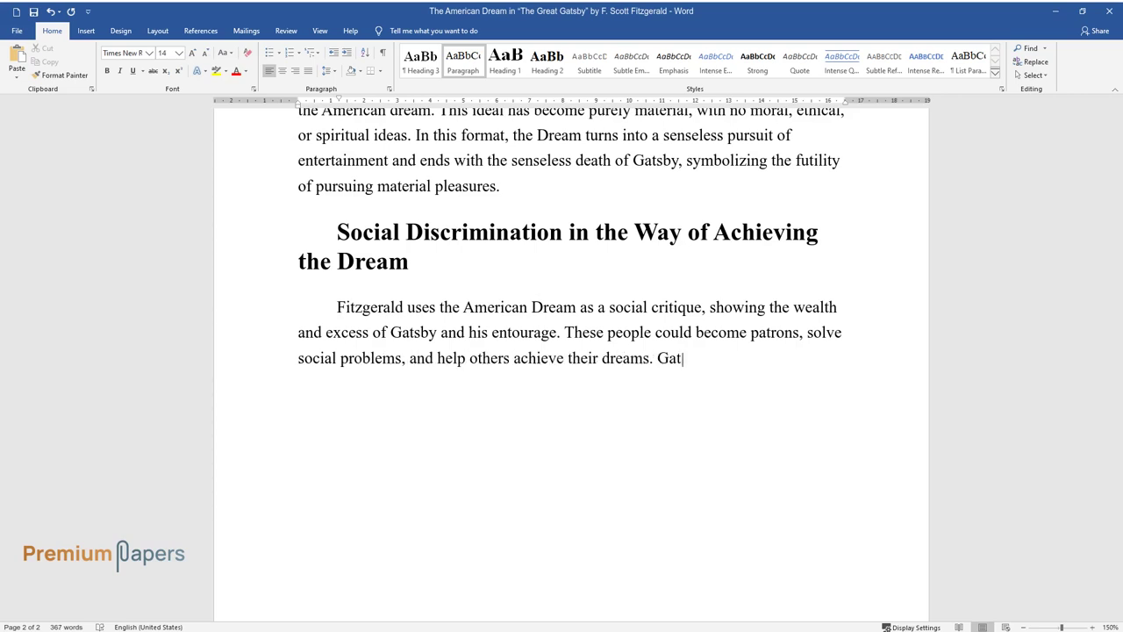
Step: Continue the paragraph with Gatsby reaching for the green light, his personal vision, while society convinces him that wealth and power are the way to get it
text(sby initially reaches for the gree)
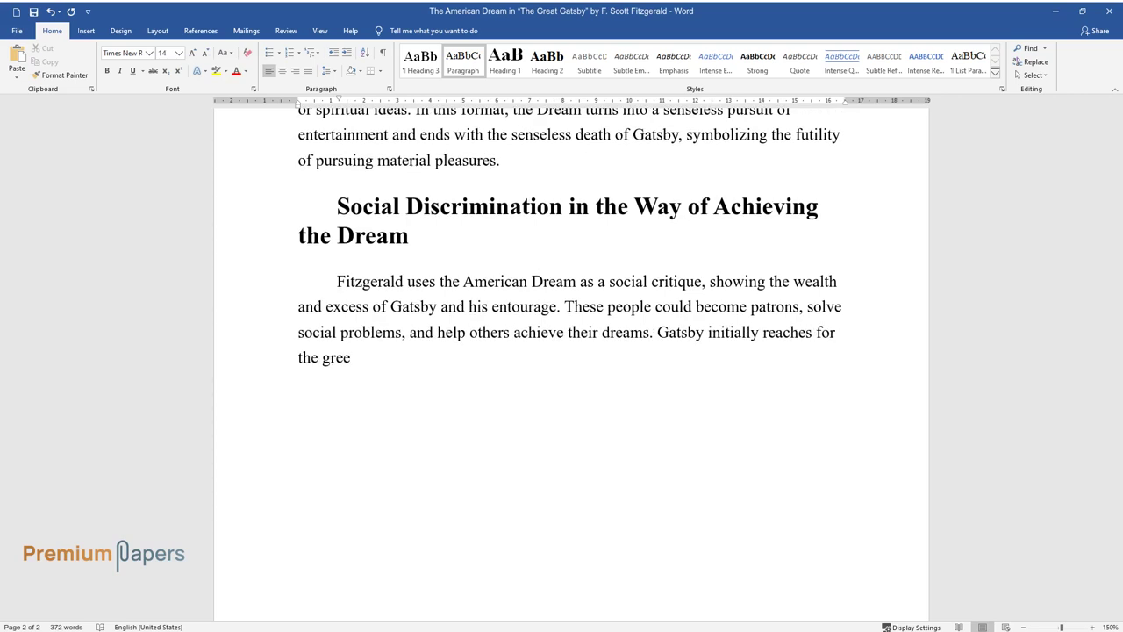
text(n light – that is, a personal vision of his goals and desires, but society creates an image in his head that ach)
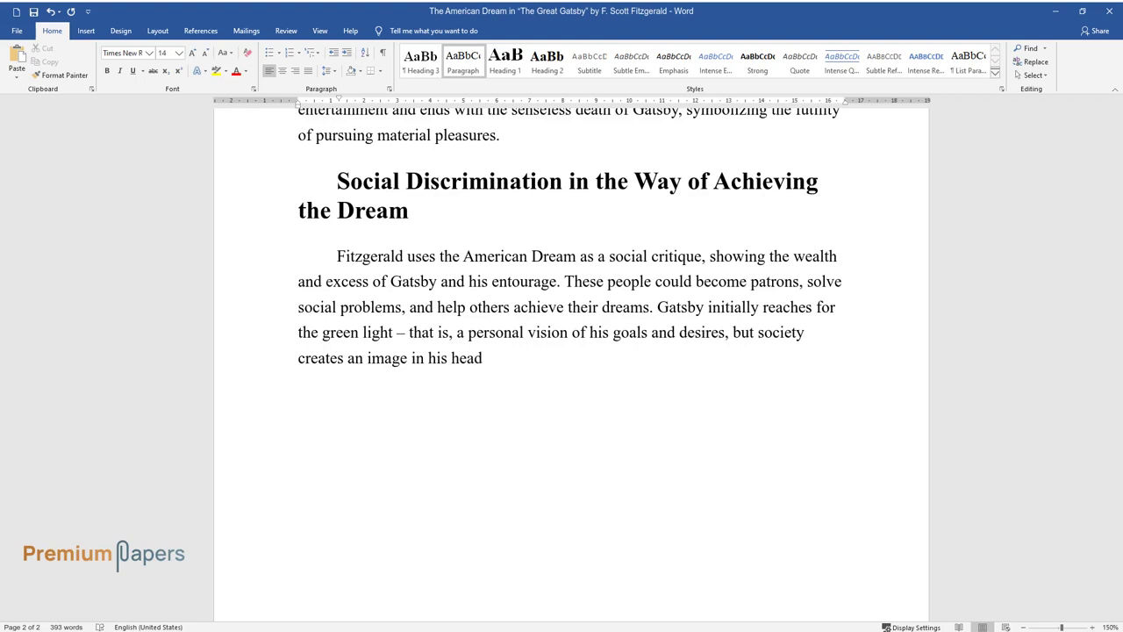
text(ieving wealth and power is)
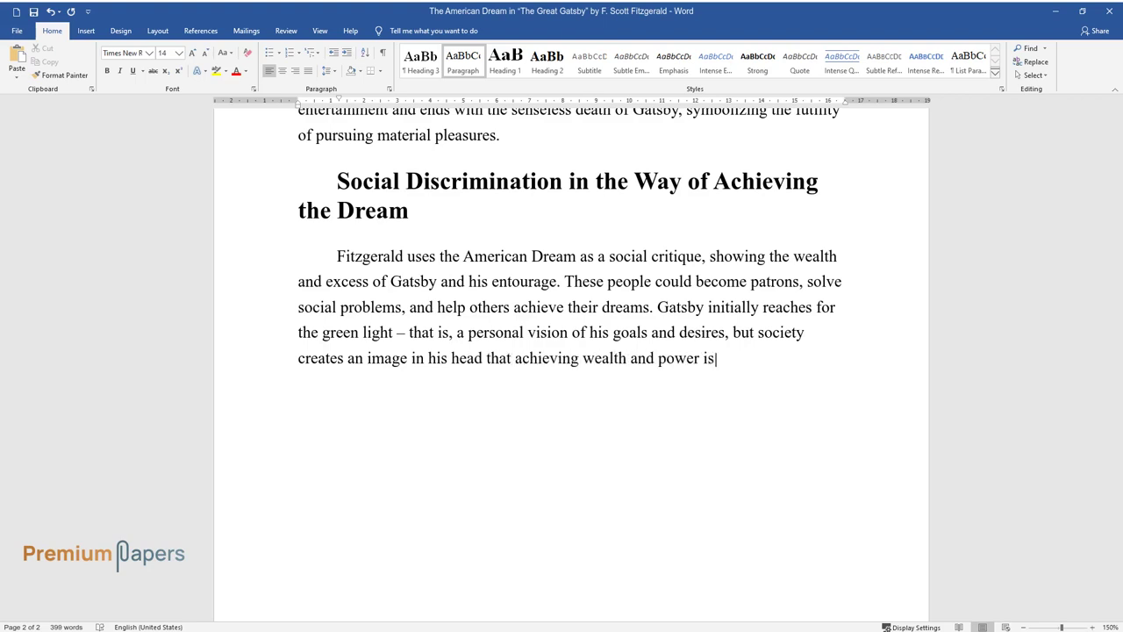
text( the way to get what you want. In )
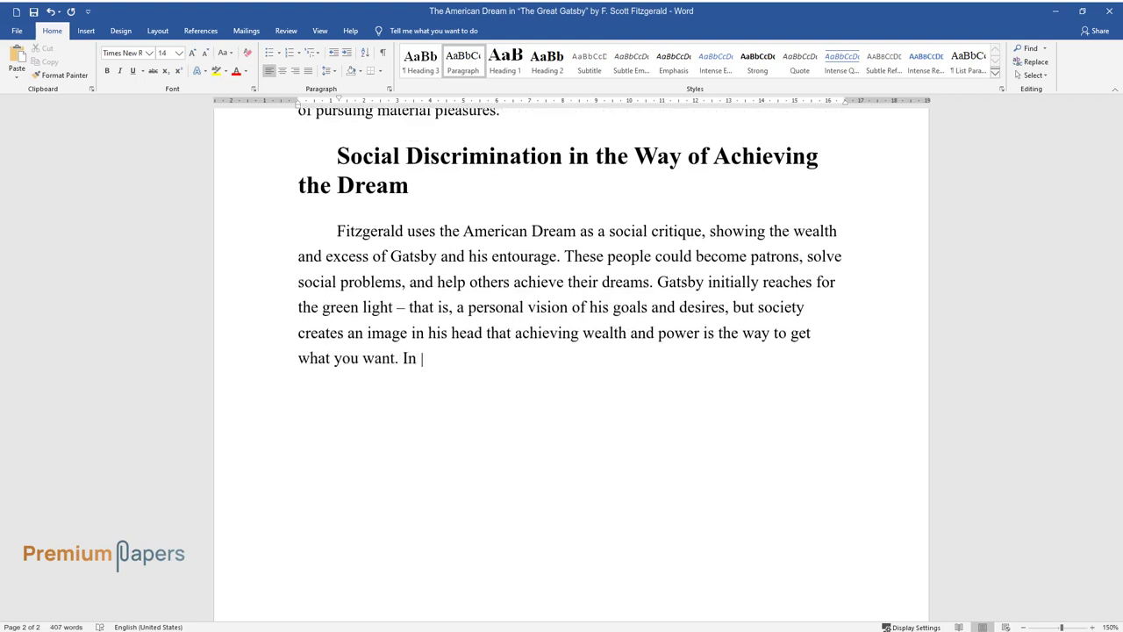
Step: Add the sentence “In pursuit of the formalized characteristics of the Dream, the characters of the novel forget about the world around them.”
text(pursuit of the formalized character)
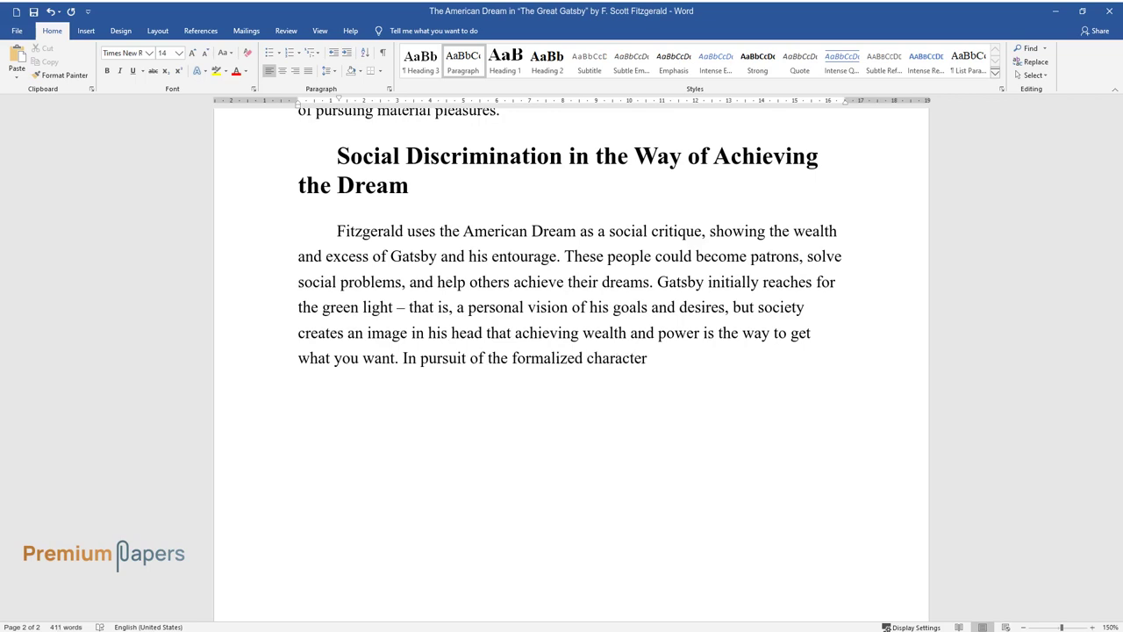
text(istics of the Dream, the character)
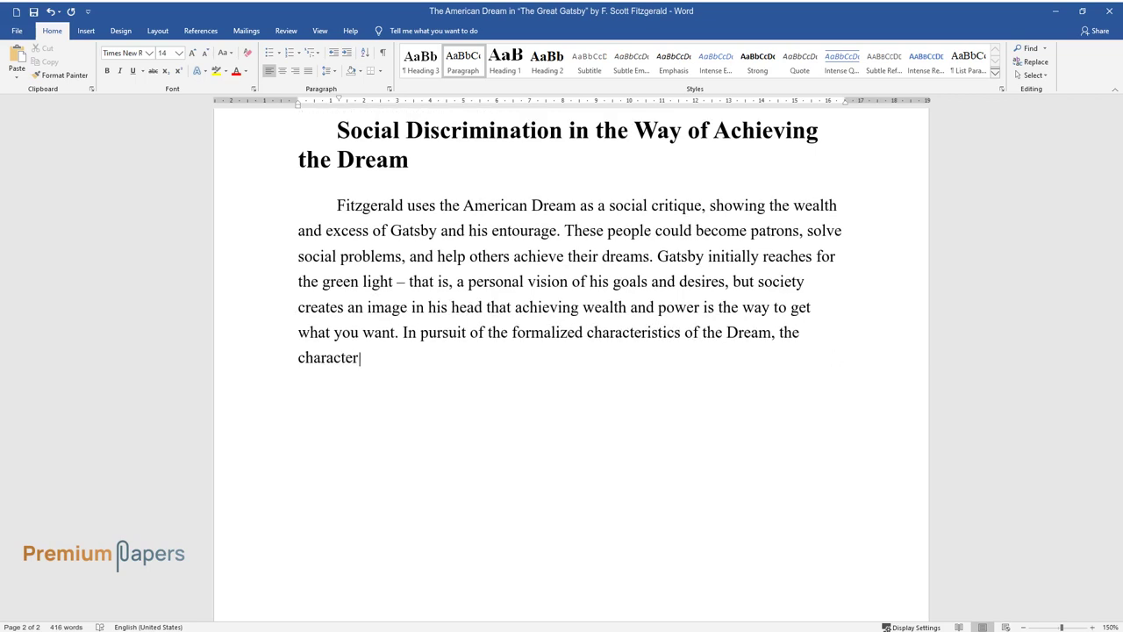
text(s of the novel forget about the wor)
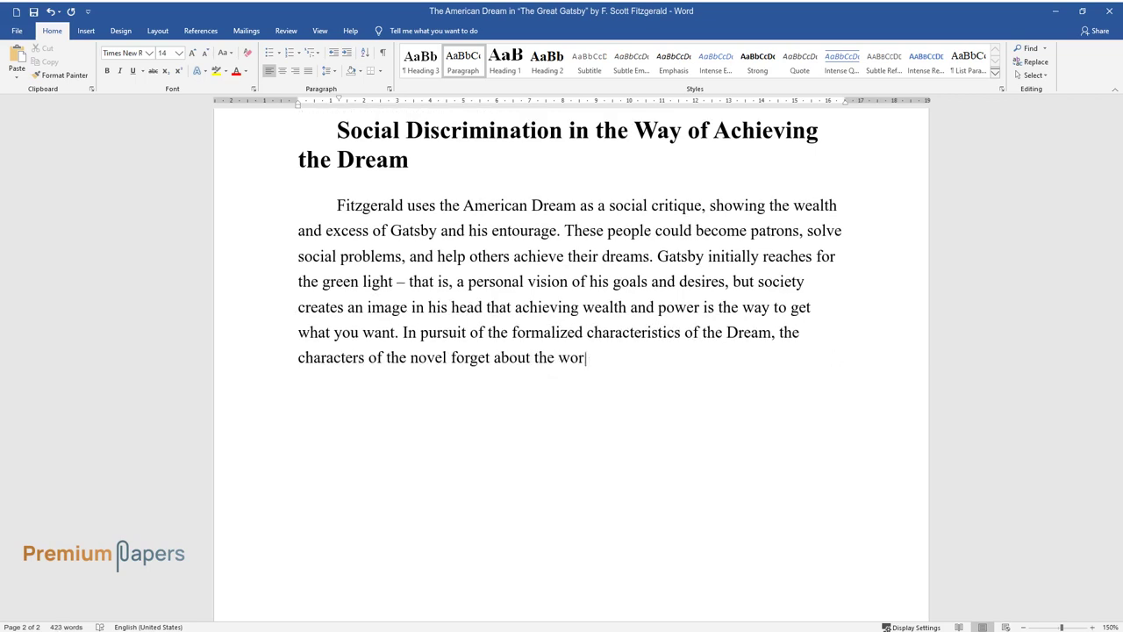
text(ld around them. The real values of)
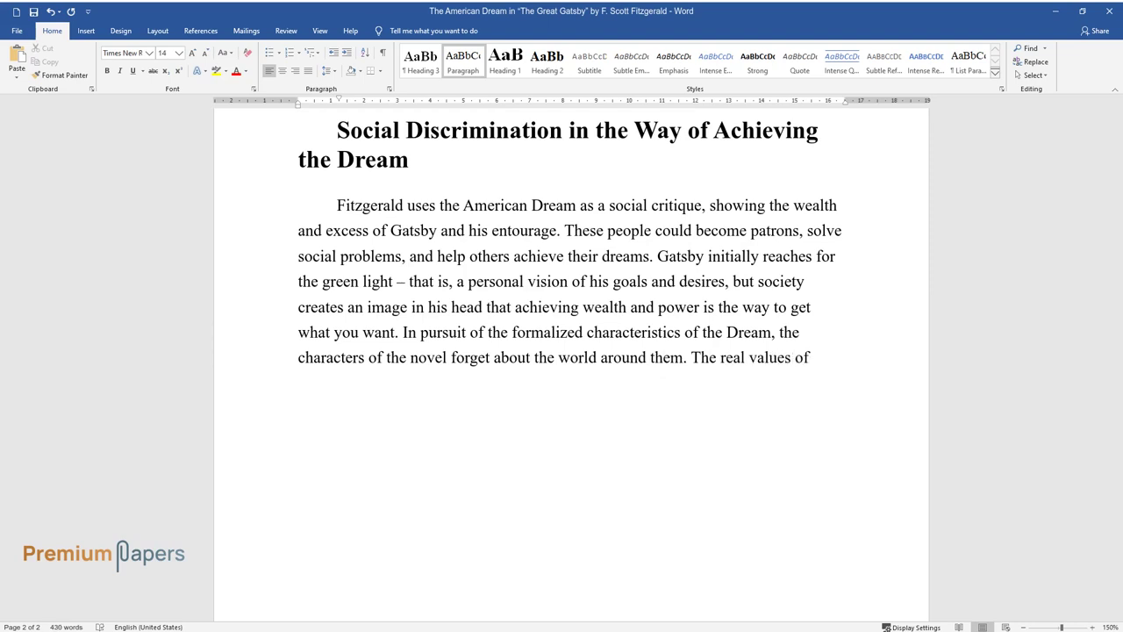
Step: Add that the real values of work, mutual aid, altruism, and the achievement of self-realization, which are embedded in the American dream, elude them
text( work, mutual aid, altruism, and the achievement of)
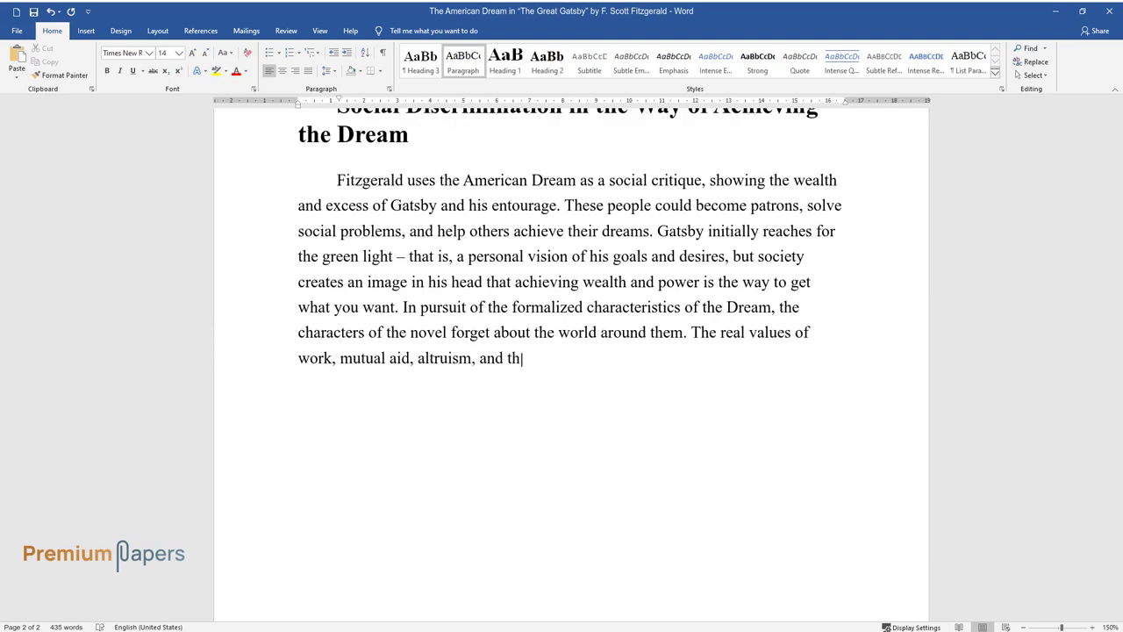
text( self-realization,)
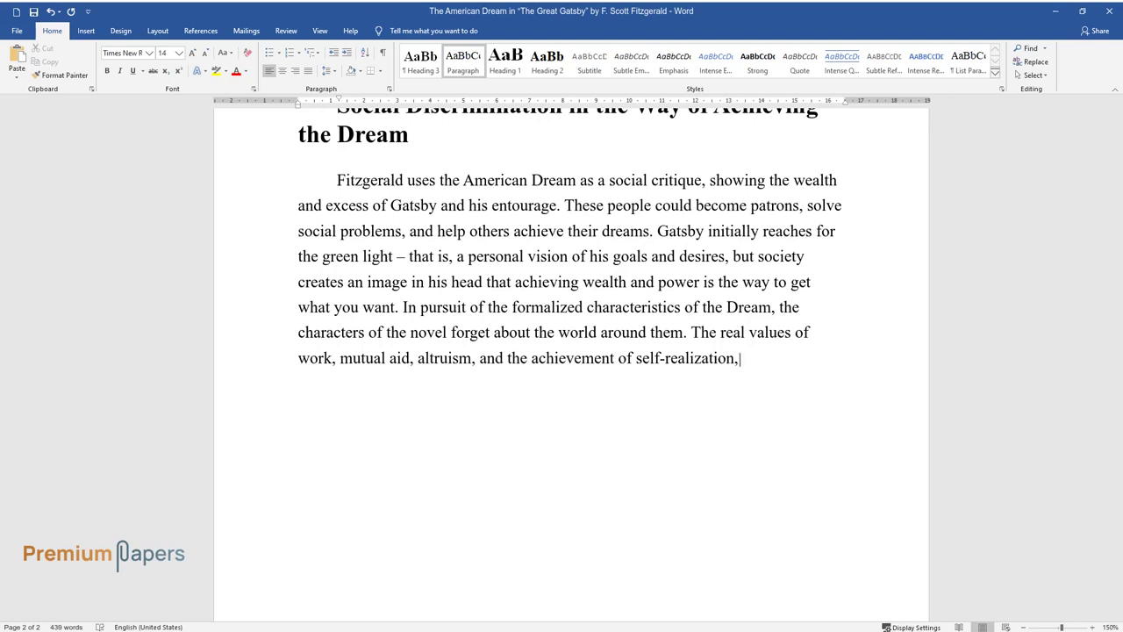
text( which are embedded in the American)
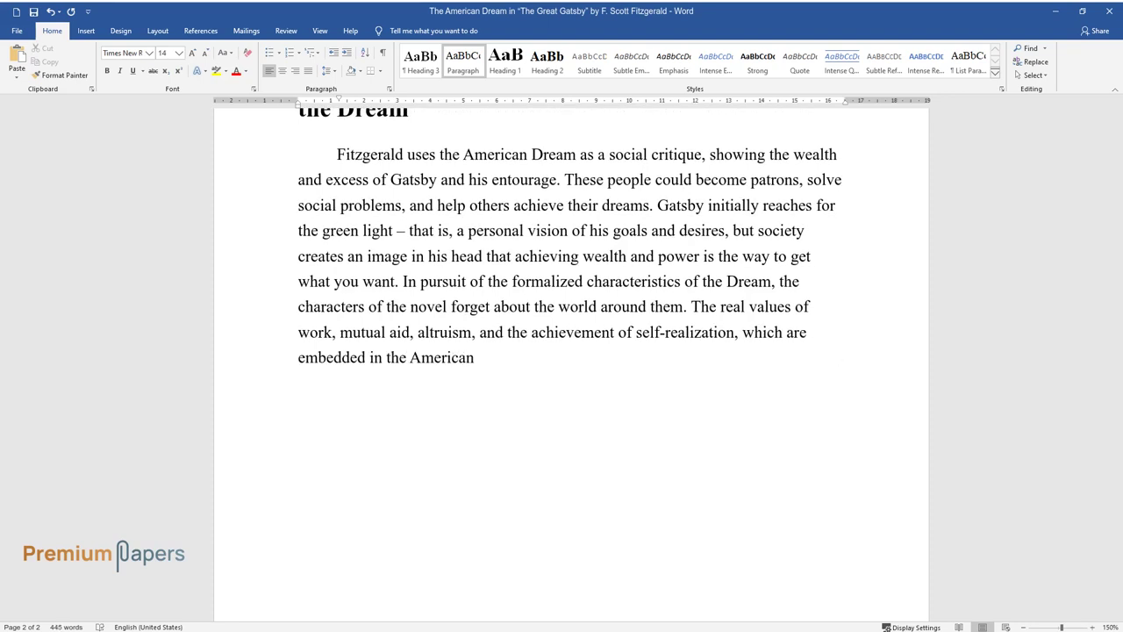
text( dream, elude them. In this format)
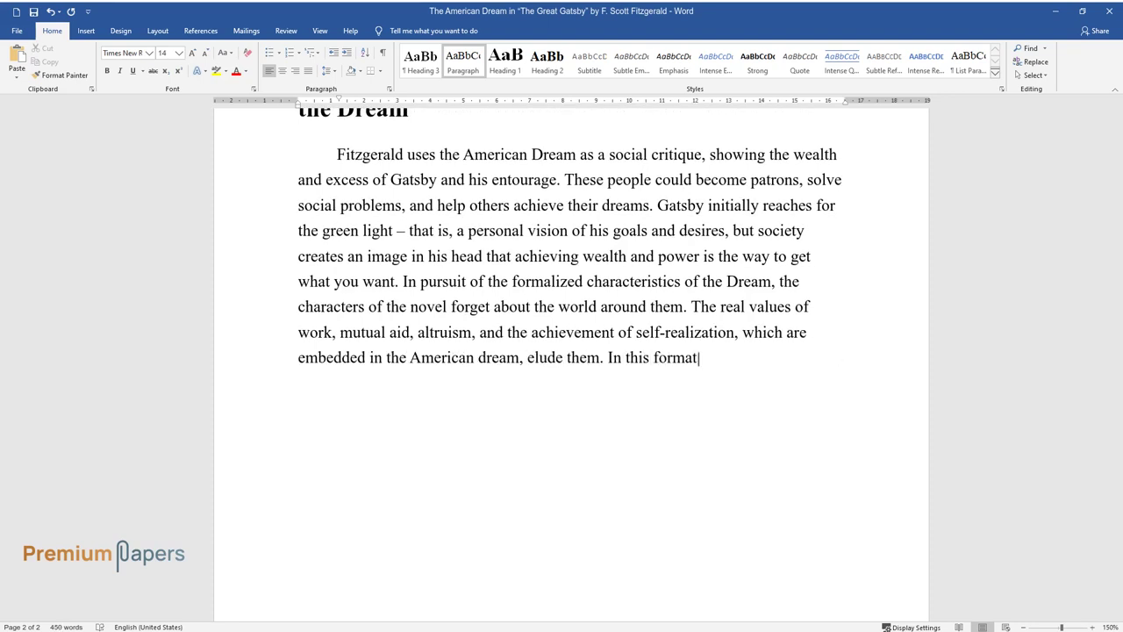
Step: Add the sentence “In this format, not everyone can achieve their dreams since everyone cannot enter the one percent of the wealthiest people.”
text(, not everyone can achieve their d)
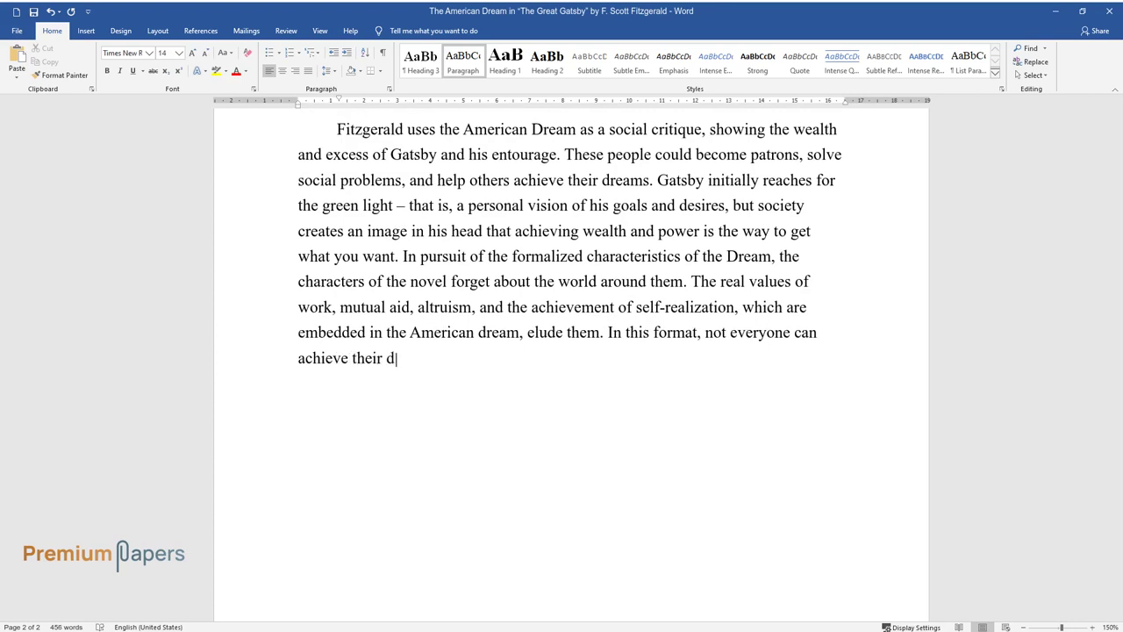
text(reams since everyone cannot enter t)
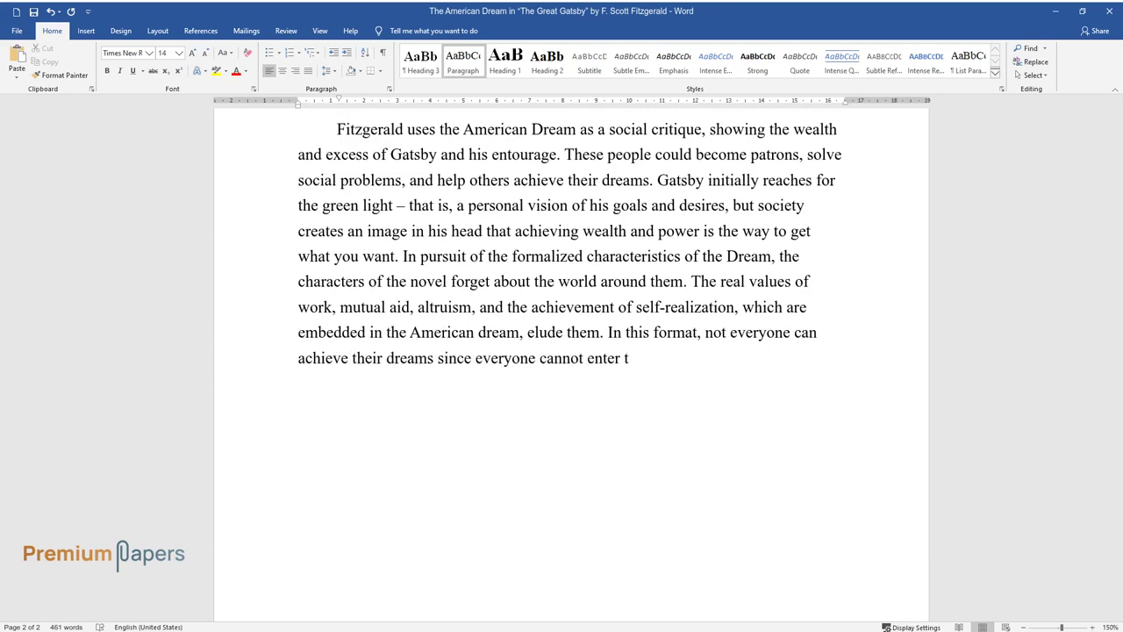
text(he one percent of the wealthiest people. The consumerist natu)
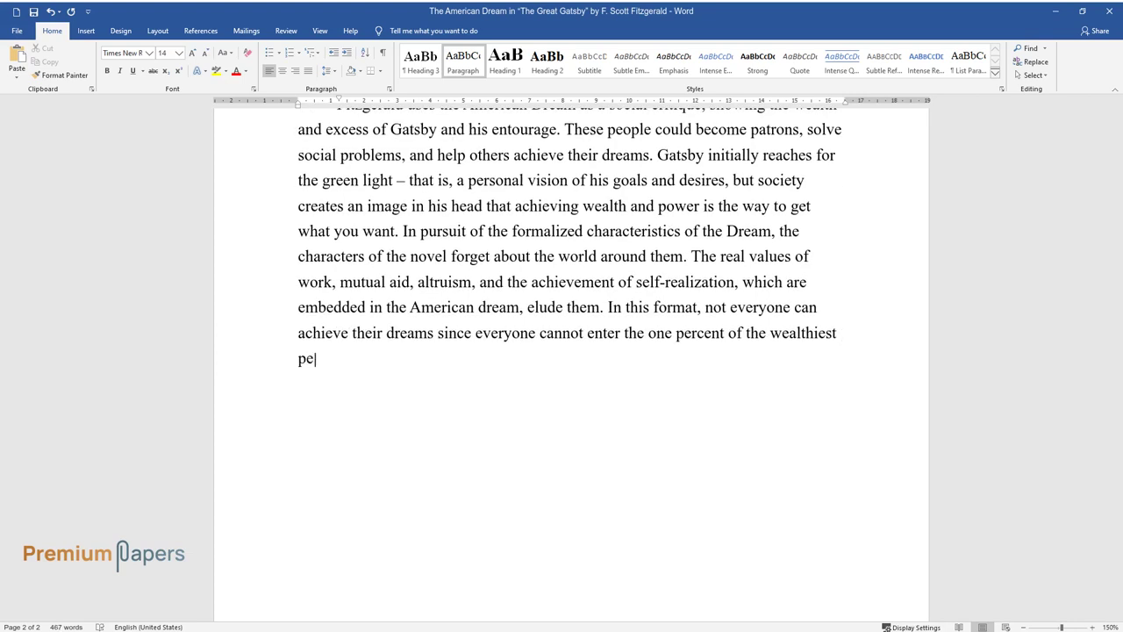
Step: Close the paragraph with “The consumerist nature of the new American dream makes the owner unhappy and the people around them.”
text(re of th)
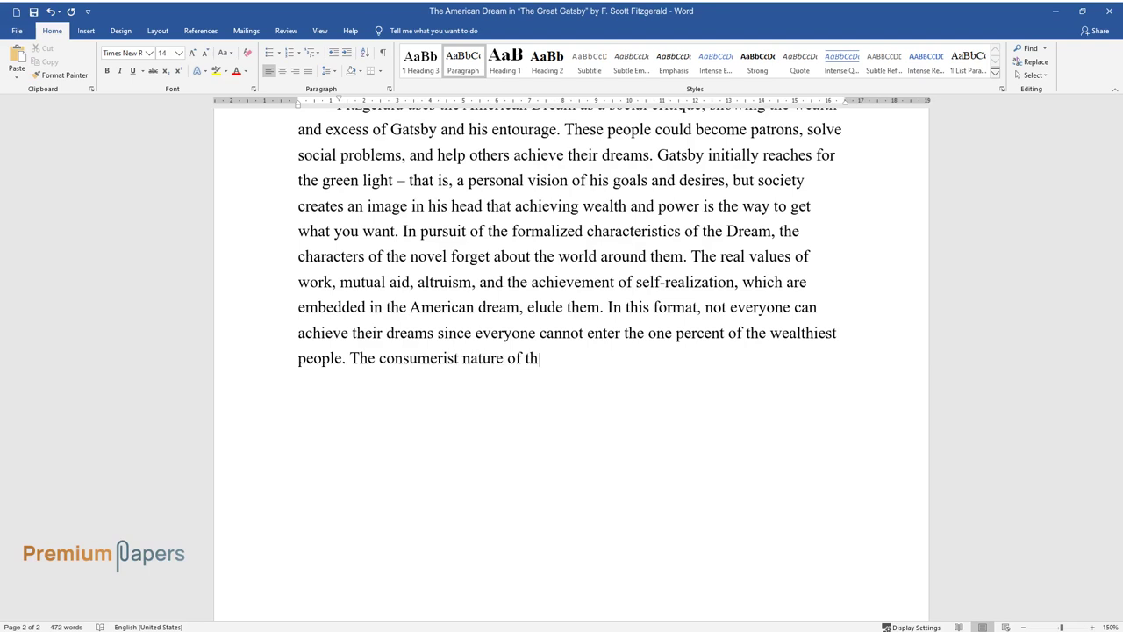
text(e new Ame)
text(eam makes the owne)
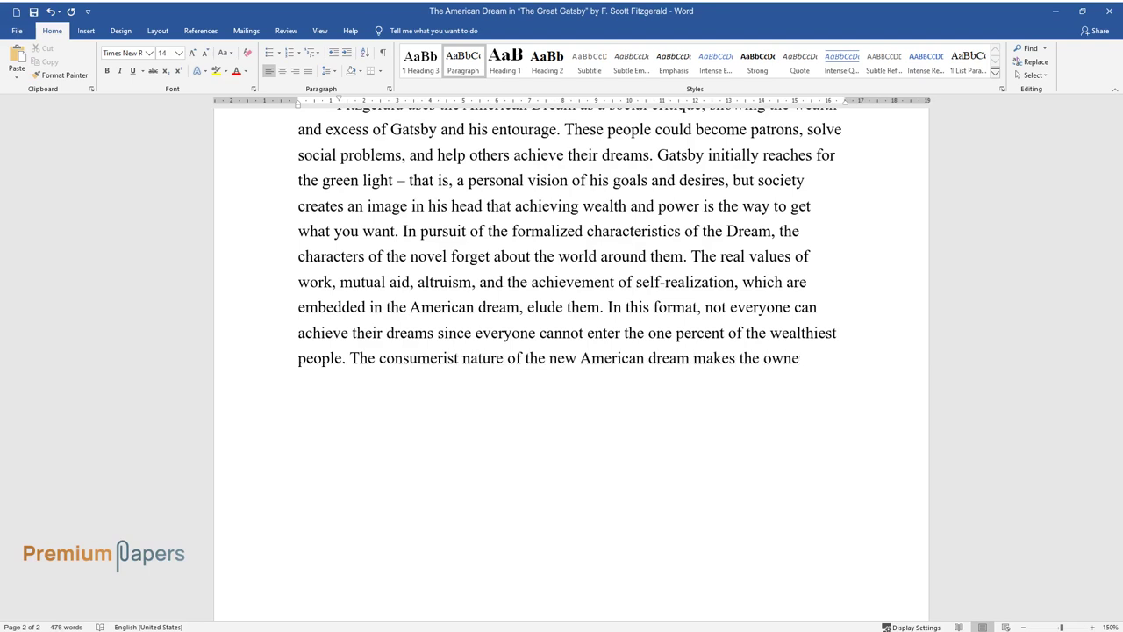
text(r unhappy and the people around them.)
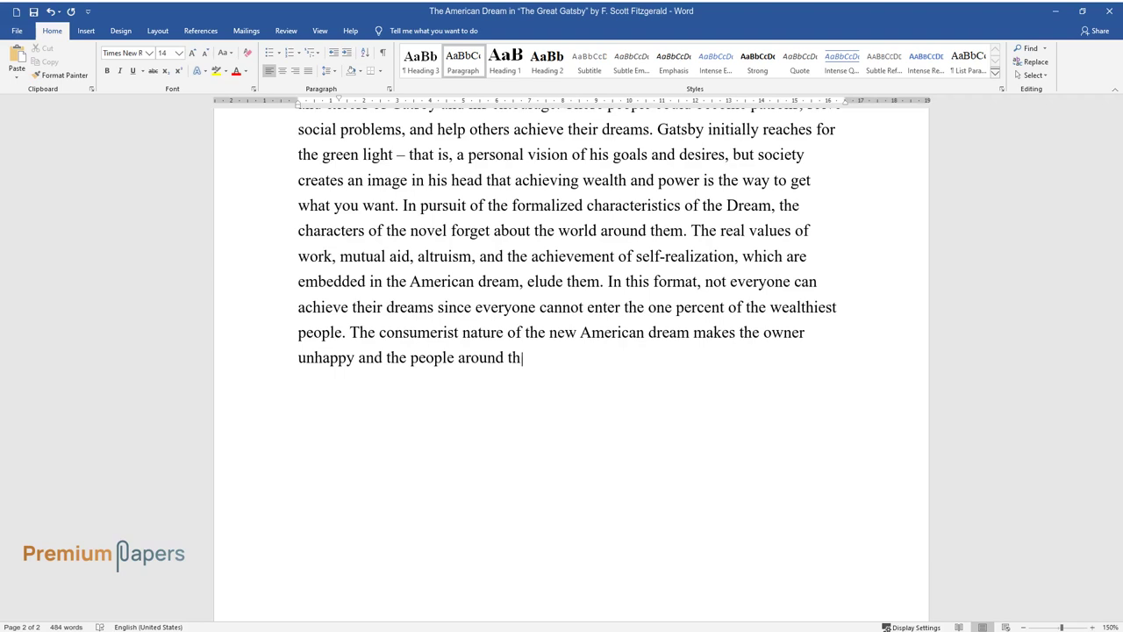
Step: Add the Heading 2 section heading “Reasons Why the American Dream Is Unattainable” and start a body paragraph under it
key(Return)
text(Reasons Why)
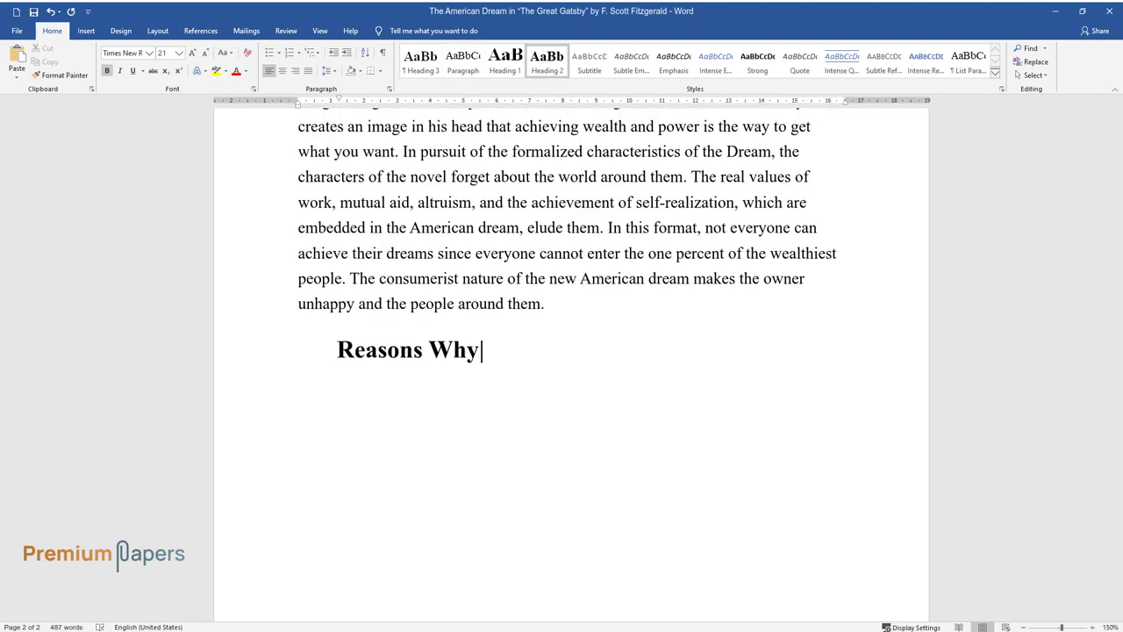
text( the American Dream Is Unattainable)
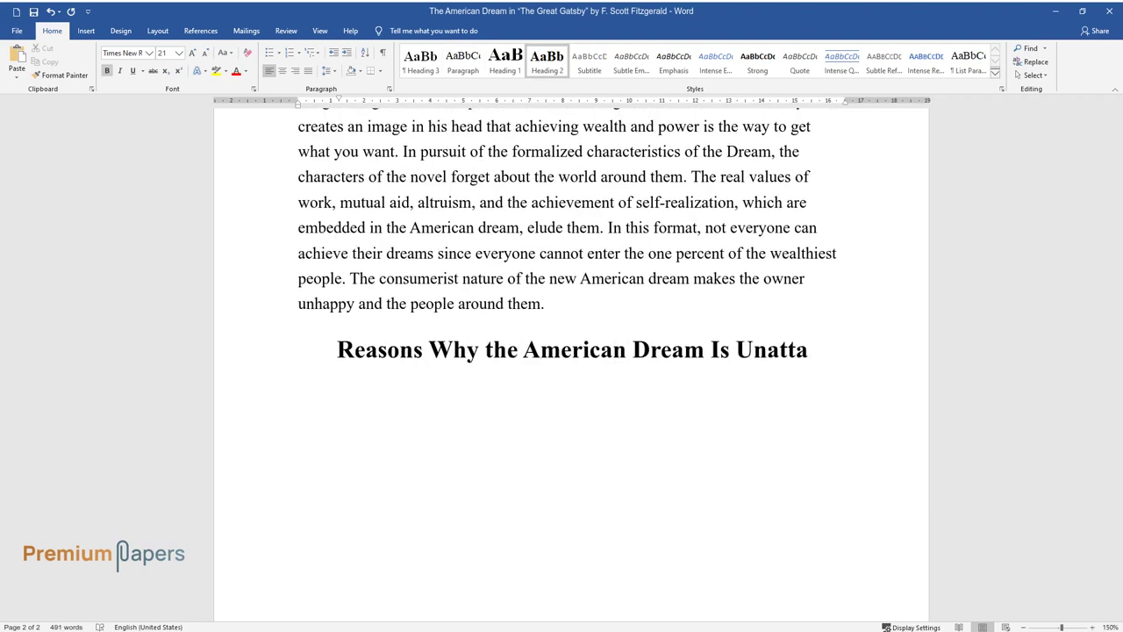
key(Return)
text(The )
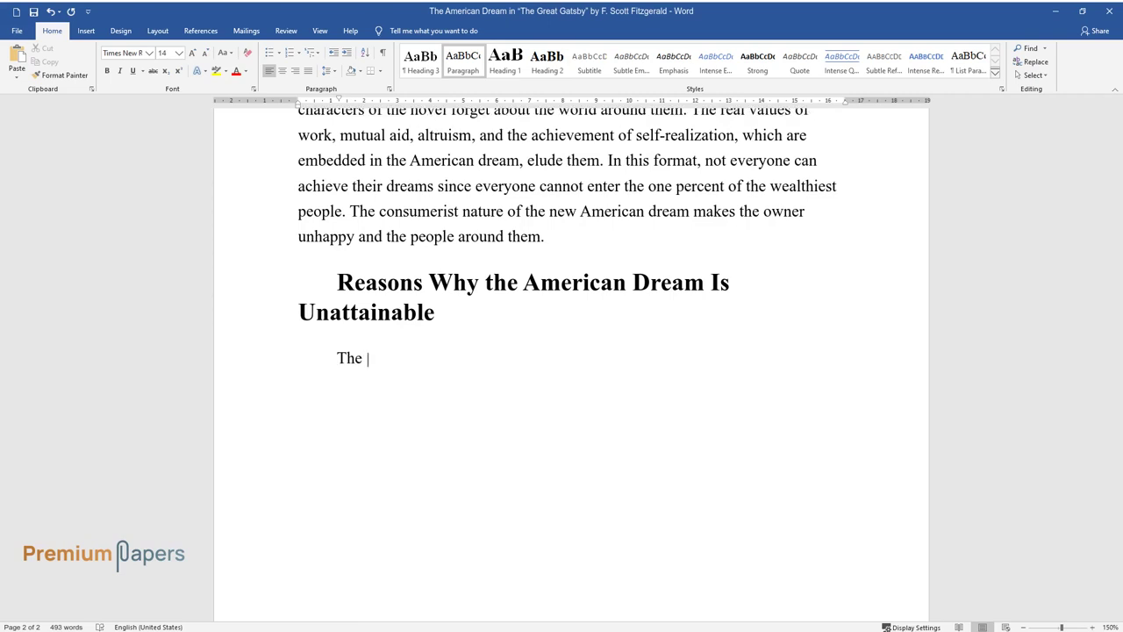
Step: Write “The American Dream, founded in the 1920s, is still alive in America as a materialistic fantasy and a constant striving for the better.”
text(American Dream, founded in the 1)
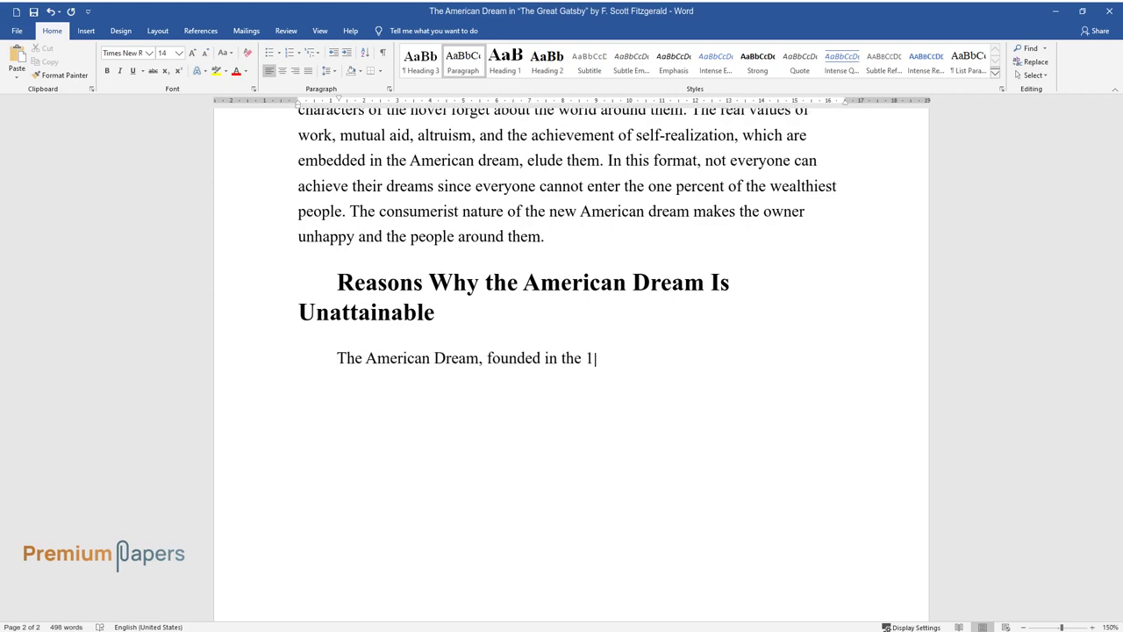
text(920s, is still alive in America a)
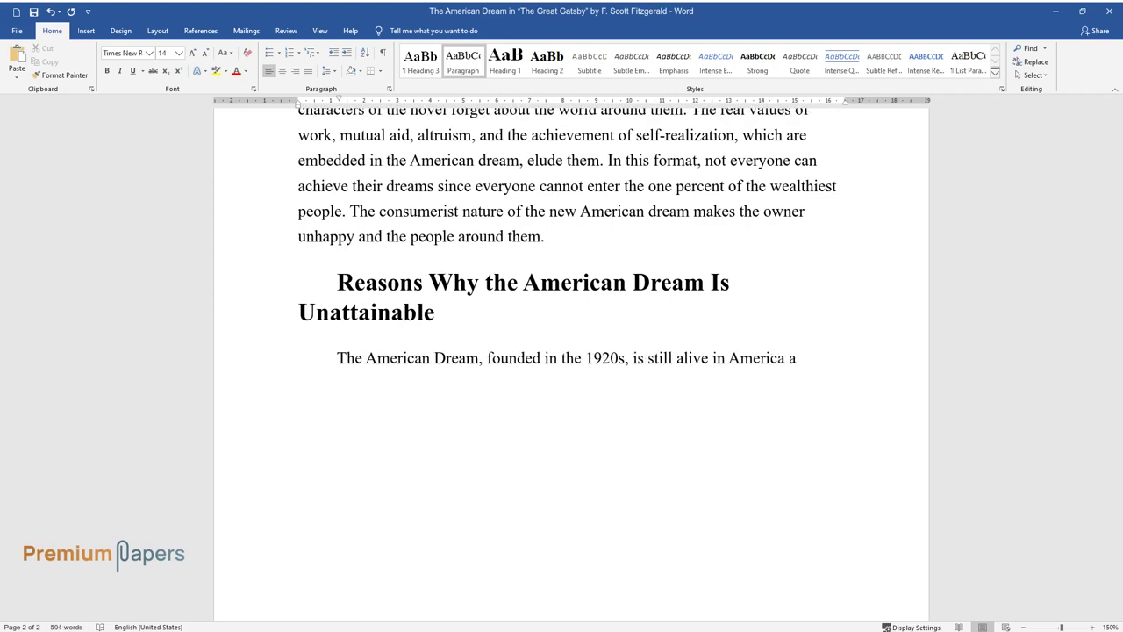
text(s a materialistic fantasy and a )
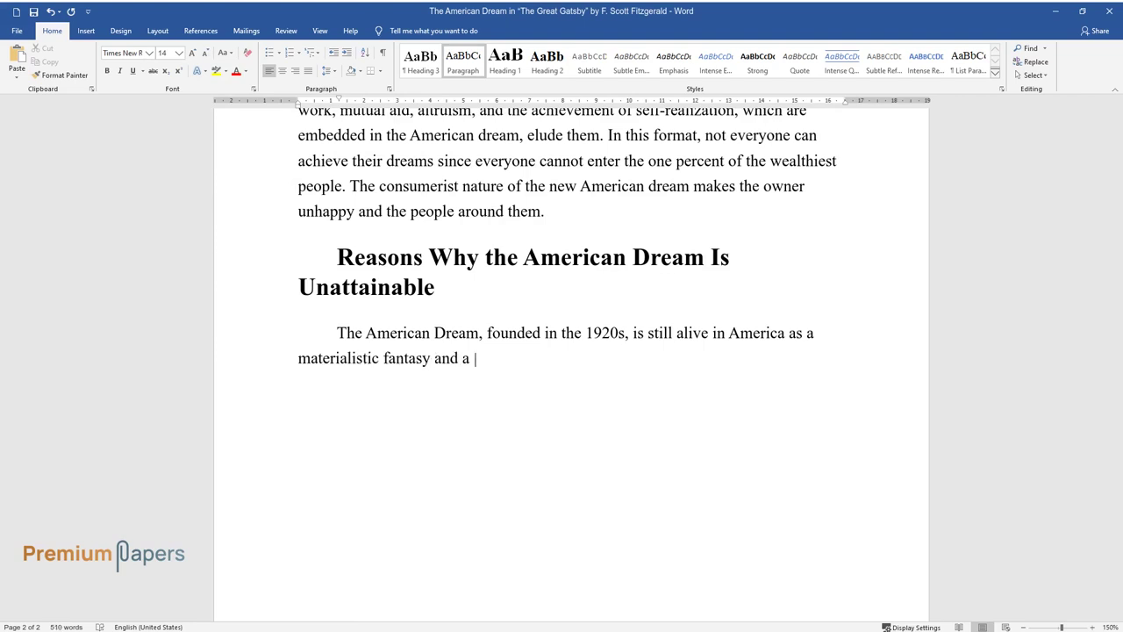
text(constant striving for the better)
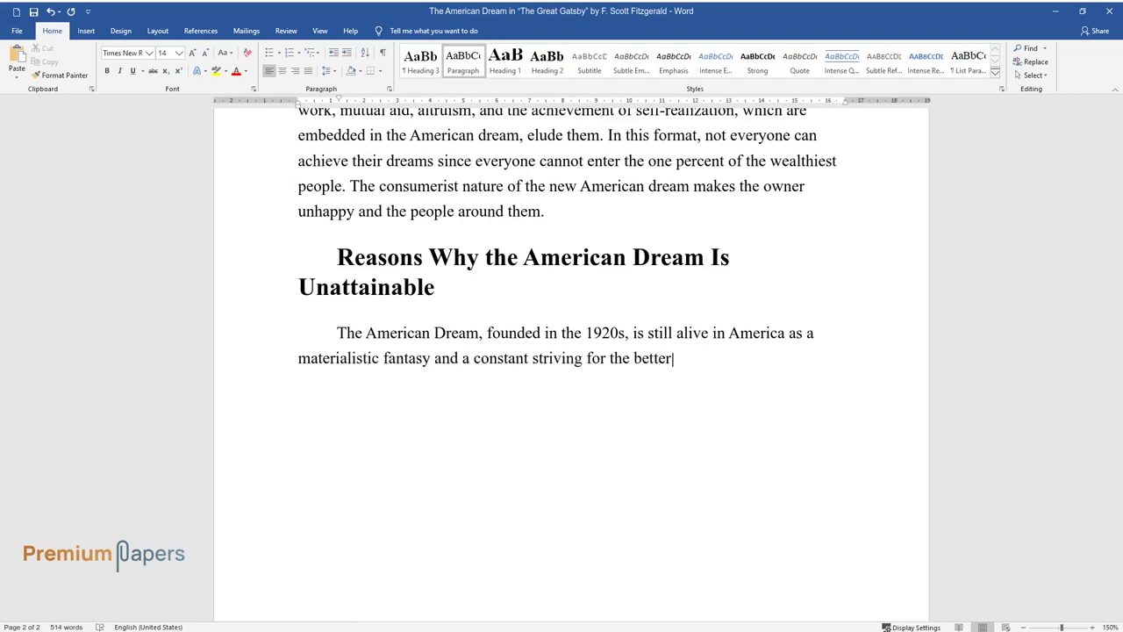
Step: Add the sentence “Fitzgerald shows how society in the 1920s became increasingly insensitive and corrupt.”
text(. Fitzgerald shows how society i)
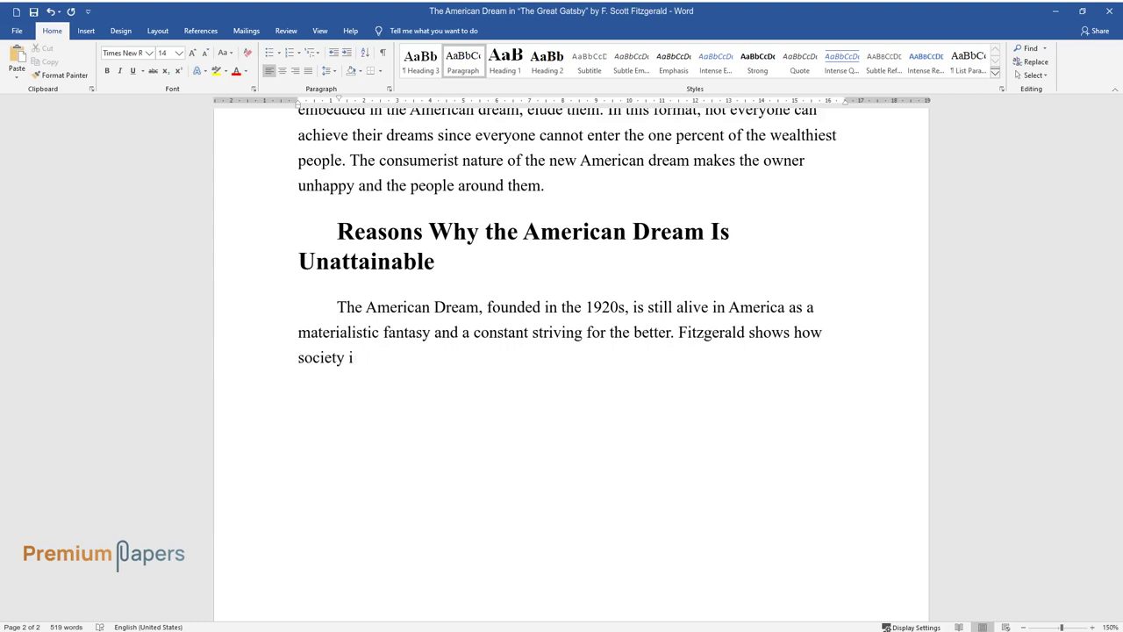
text(n the 1920s became increasingly i)
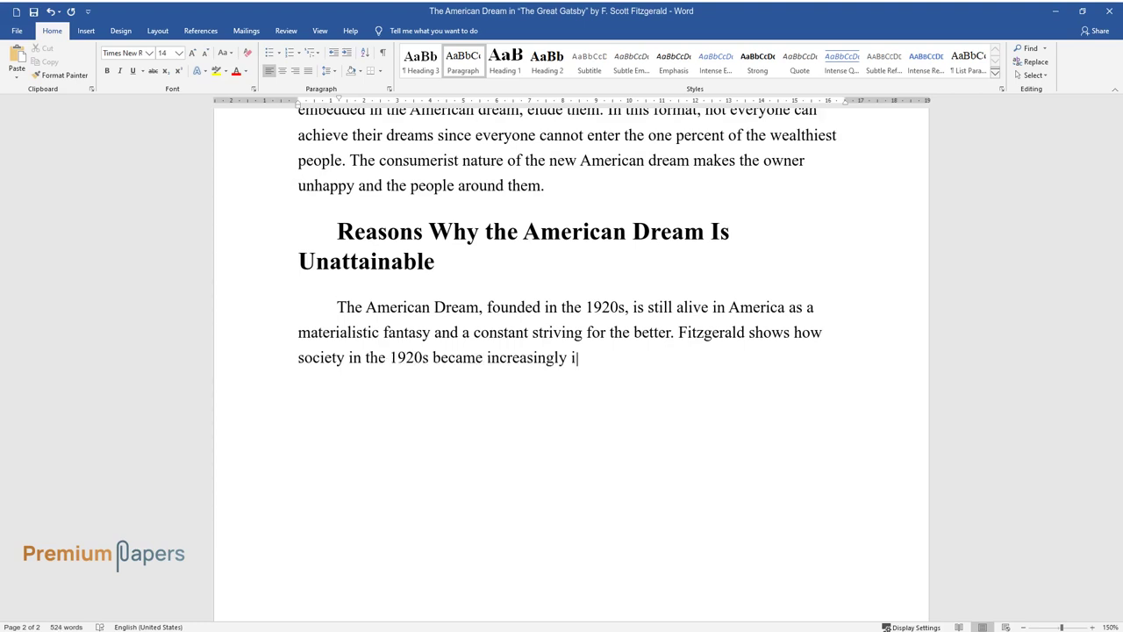
text(nsensitive and corrupt. The cons)
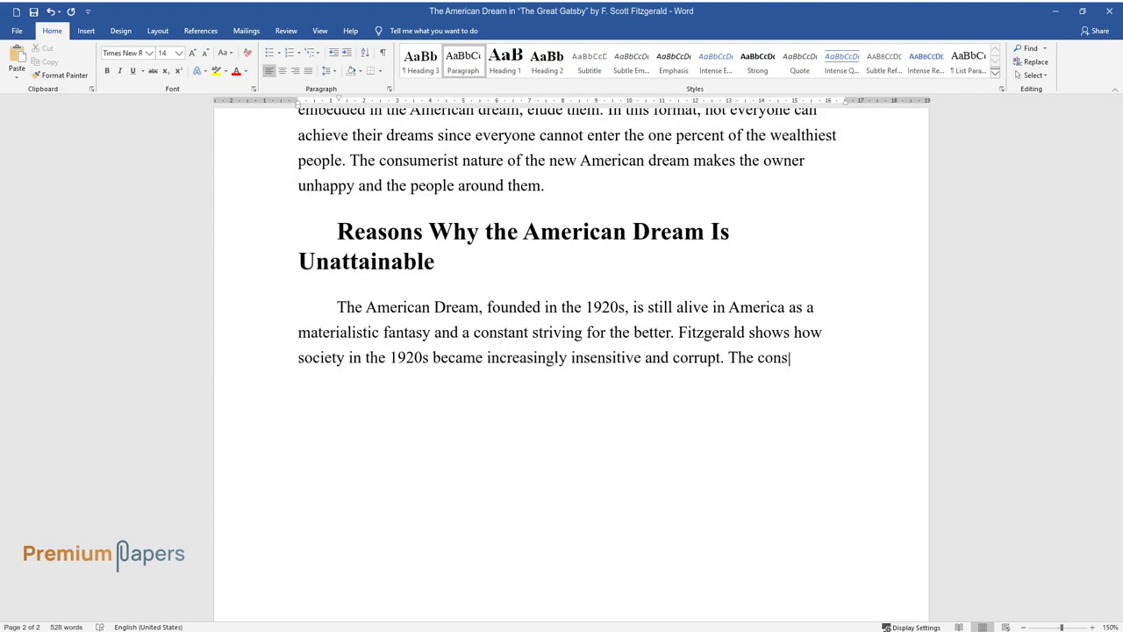
Step: Add the sentence “The constant pursuit of material leads Gatsby to death and American society to the Great Depression.”
text(tant pursuit of material )
text(leads G)
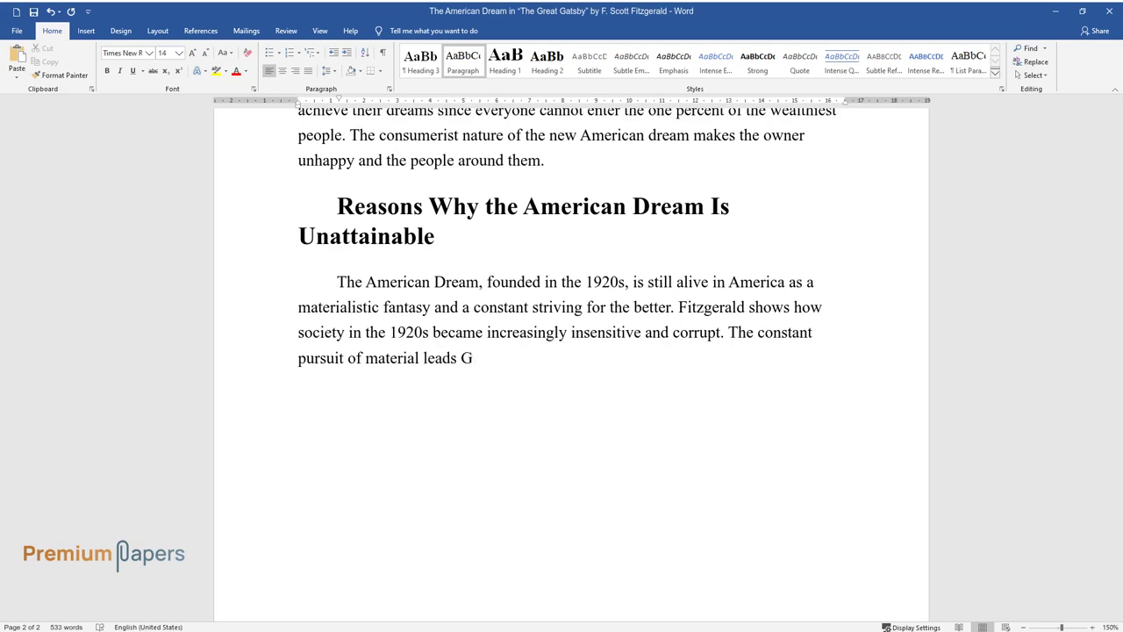
text(atsby to death and American soci)
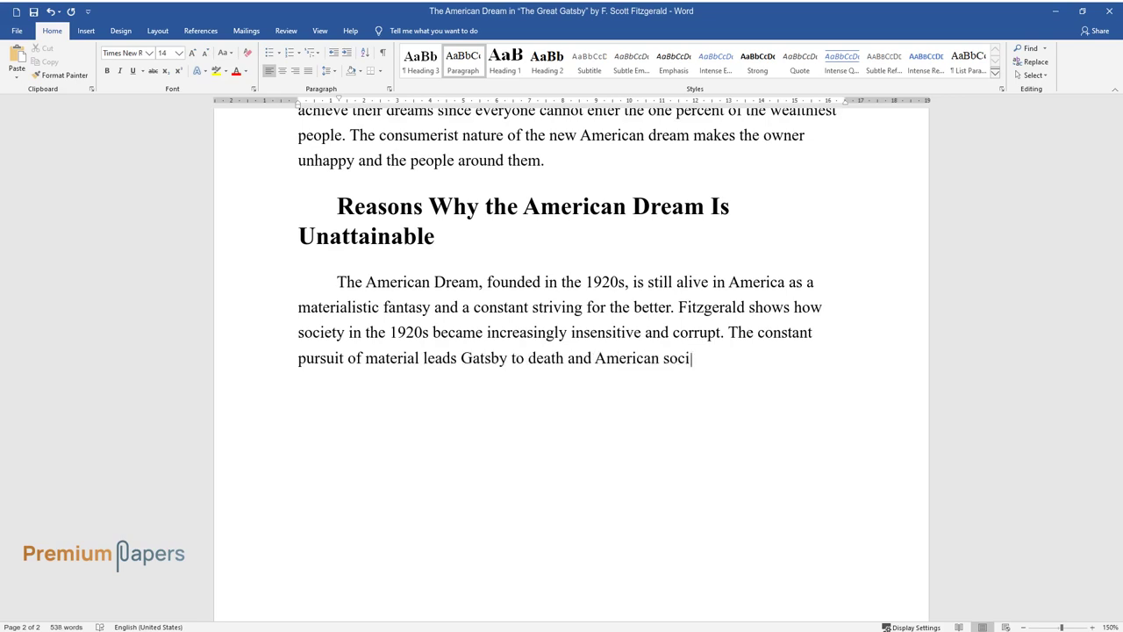
text(ety to the Great Depression. Fitzgerald suggests )
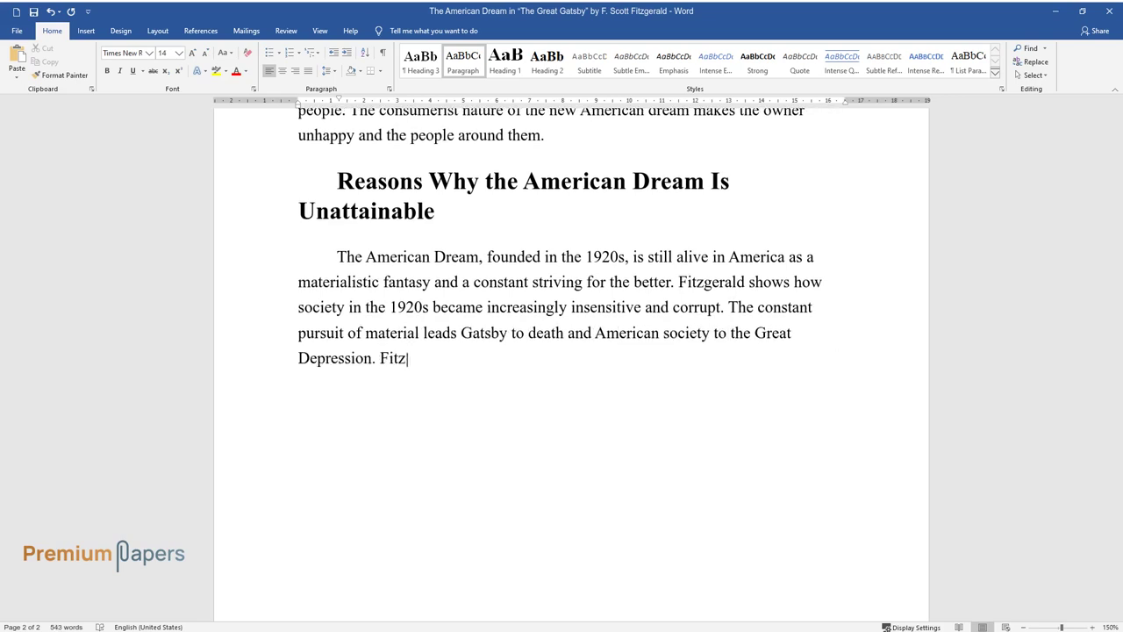
Step: Complete the sentence “Fitzgerald suggests that the materialism and fanaticism of the Dream is a path to destruction.”
text(that the materia)
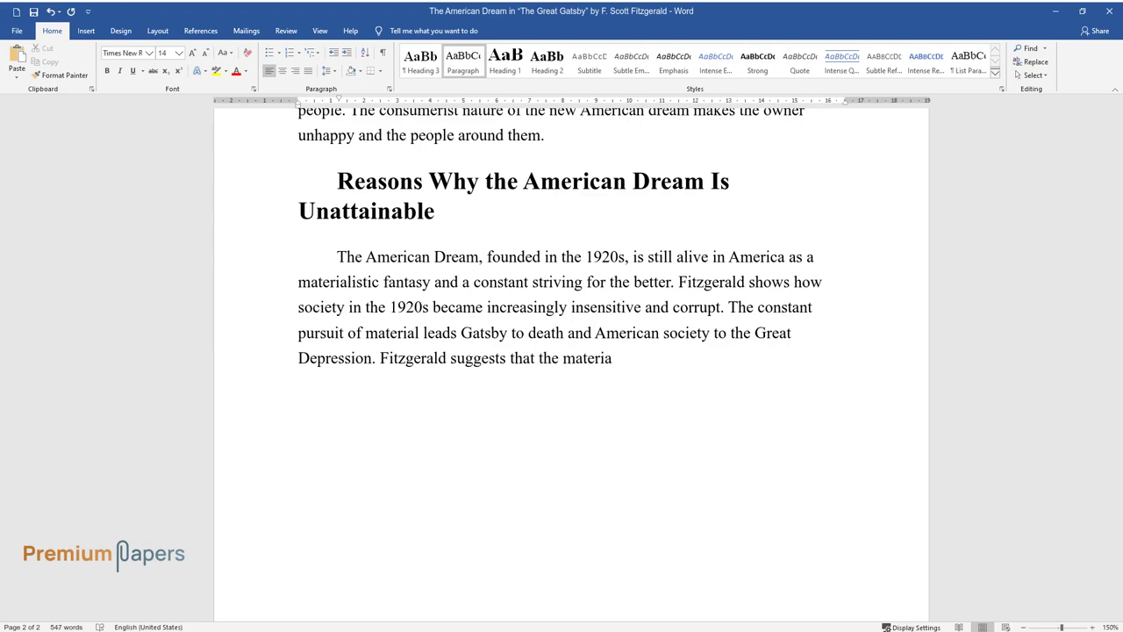
text(lism and fanaticism of the Dream)
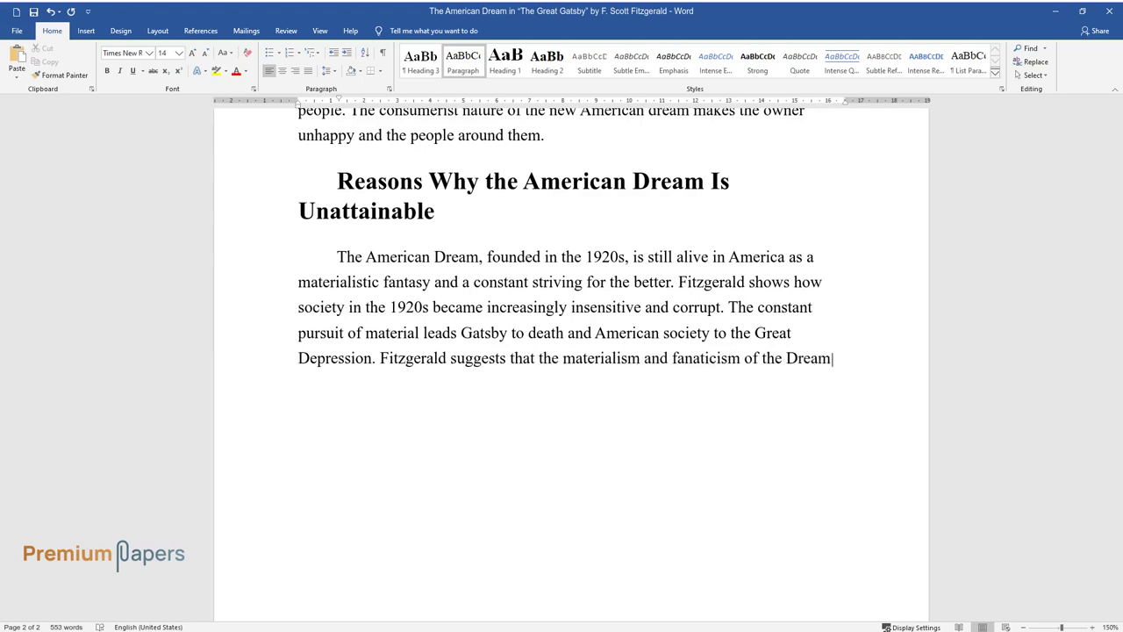
text( is a path to destruction. True )
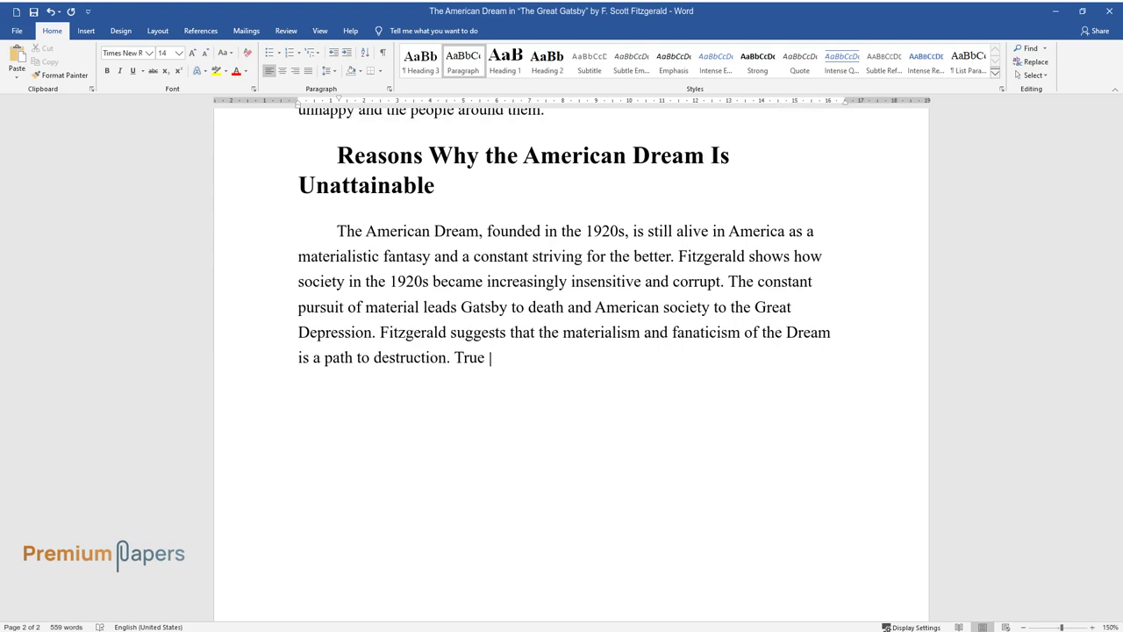
Step: Add the sentence “True happiness is to be found in other aspects of the Dream – democracy, self-fulfillment, and the value of relationships.”
text(happiness is to be found in other)
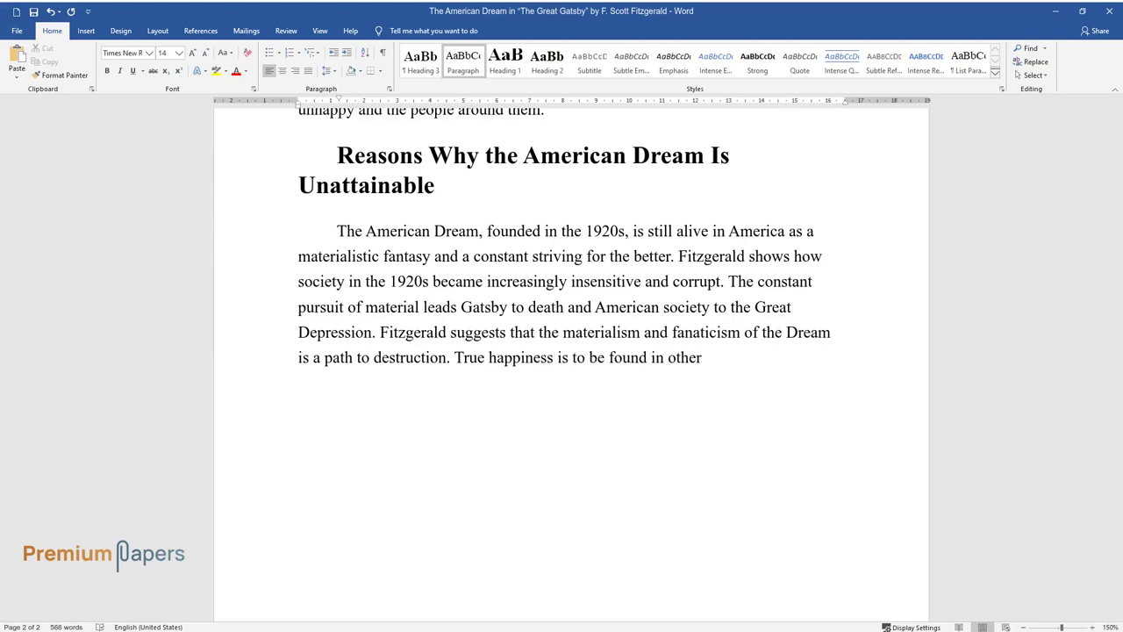
text( aspects of the Dream – democrac)
text(y, self-fulfillment, and the val)
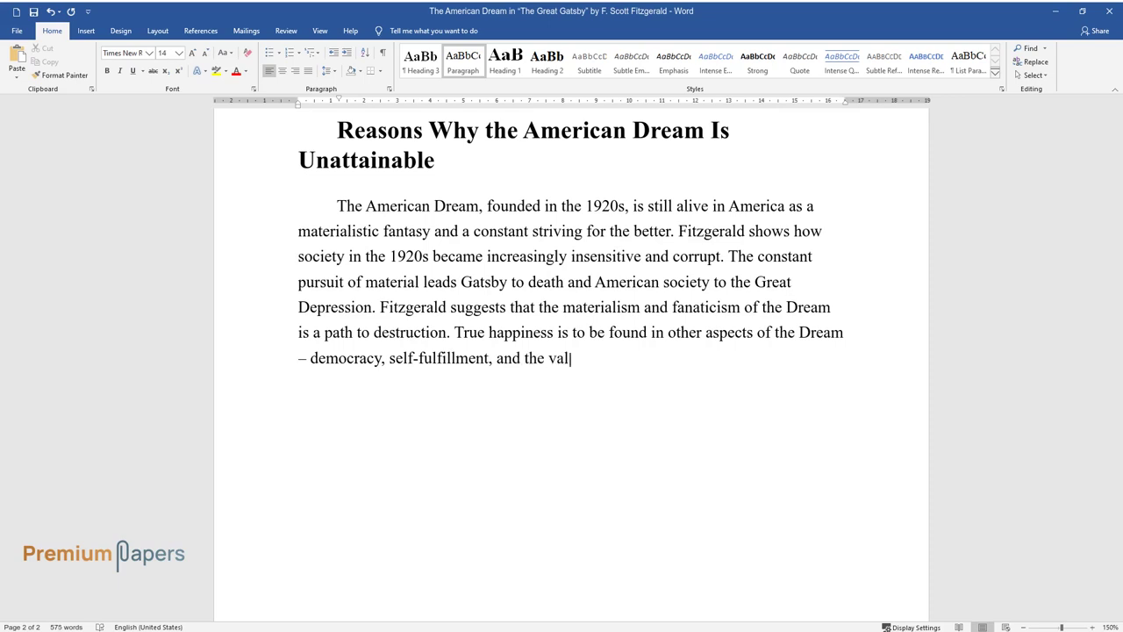
text(ue of relationships.)
Step: Add the Heading 2 section heading “Conclusion” and start a body paragraph under it
click(513, 139)
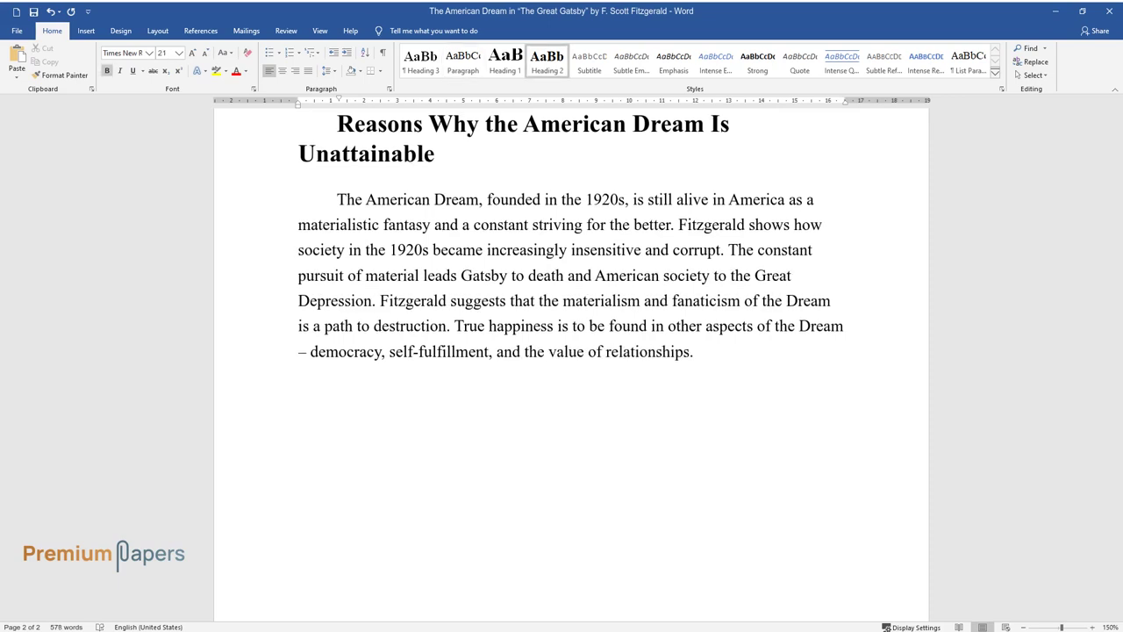
text(Conclusion)
key(Return)
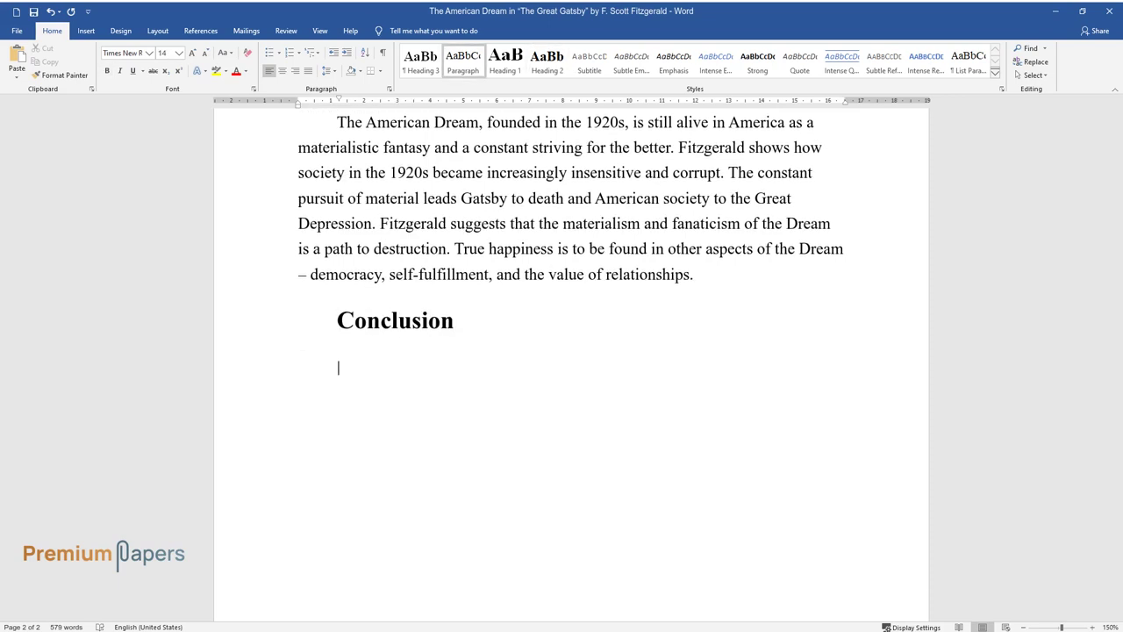
Step: Write “The American dream theme, revealed in the novel “The Great Gatsby,” remains relevant for modern society.”
text(The American dream th)
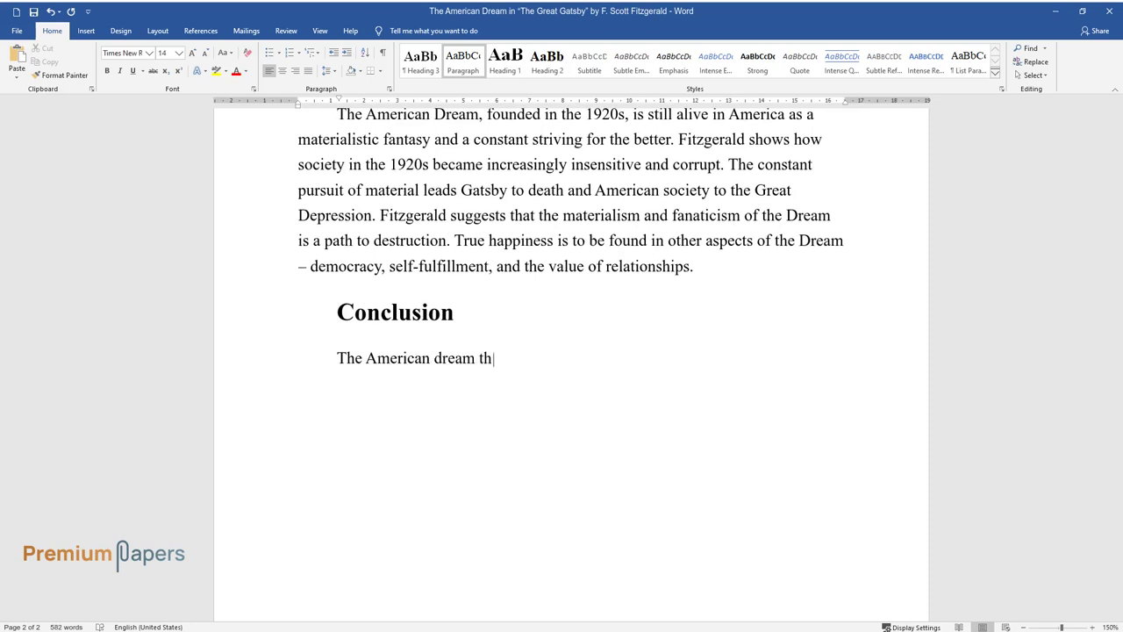
text(eme, revealed in the novel “The G)
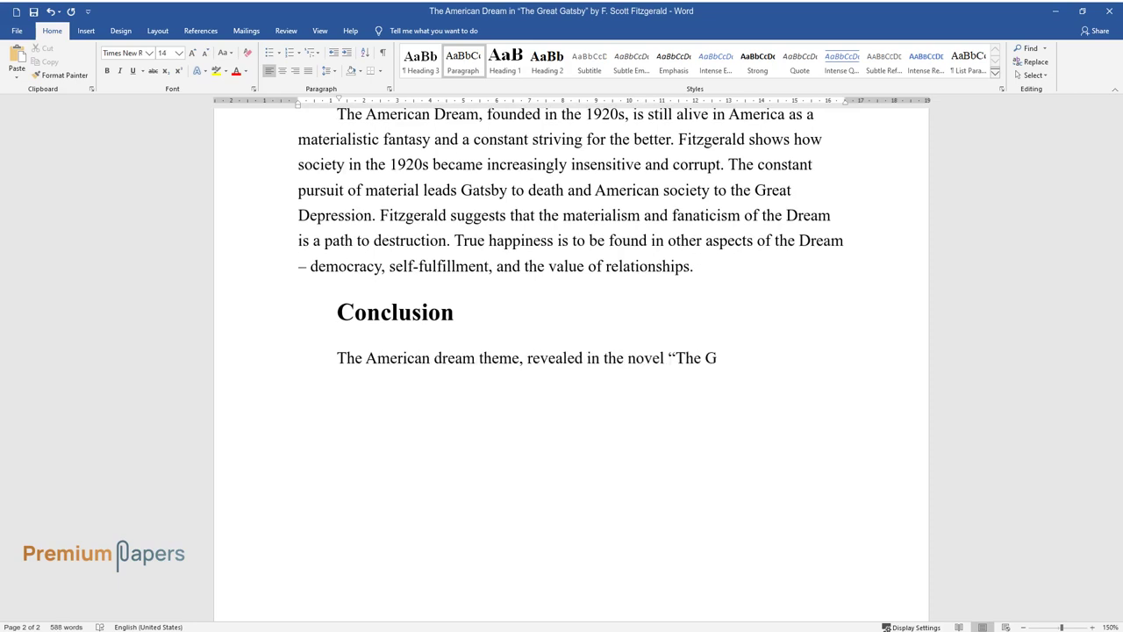
text(reat Gatsby,” remains relevant for)
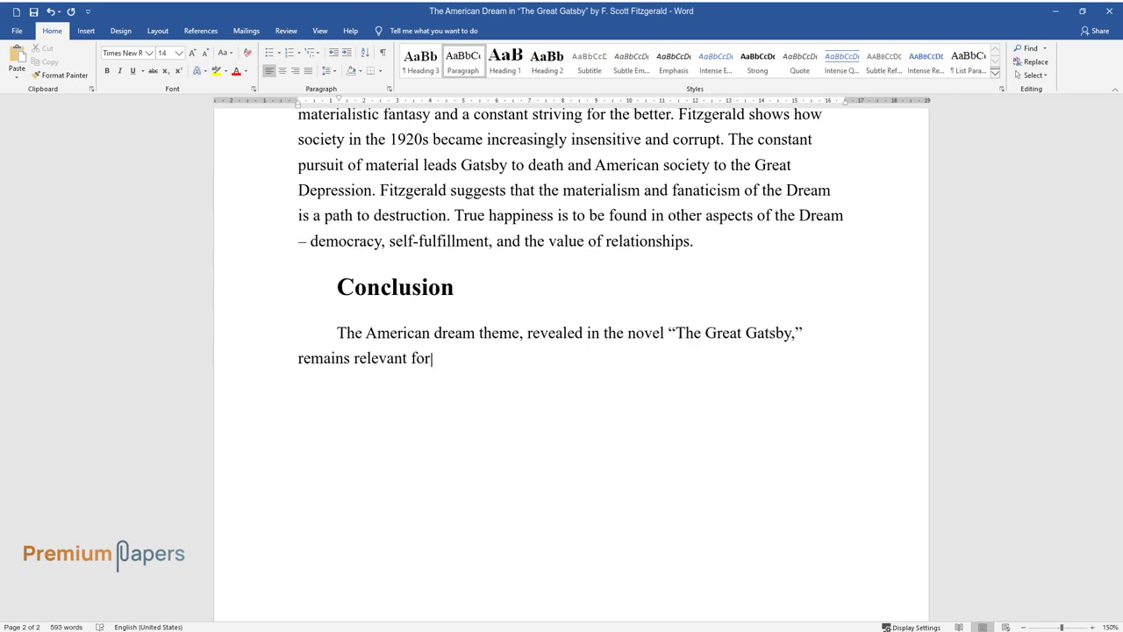
text( modern society. The capitalist c)
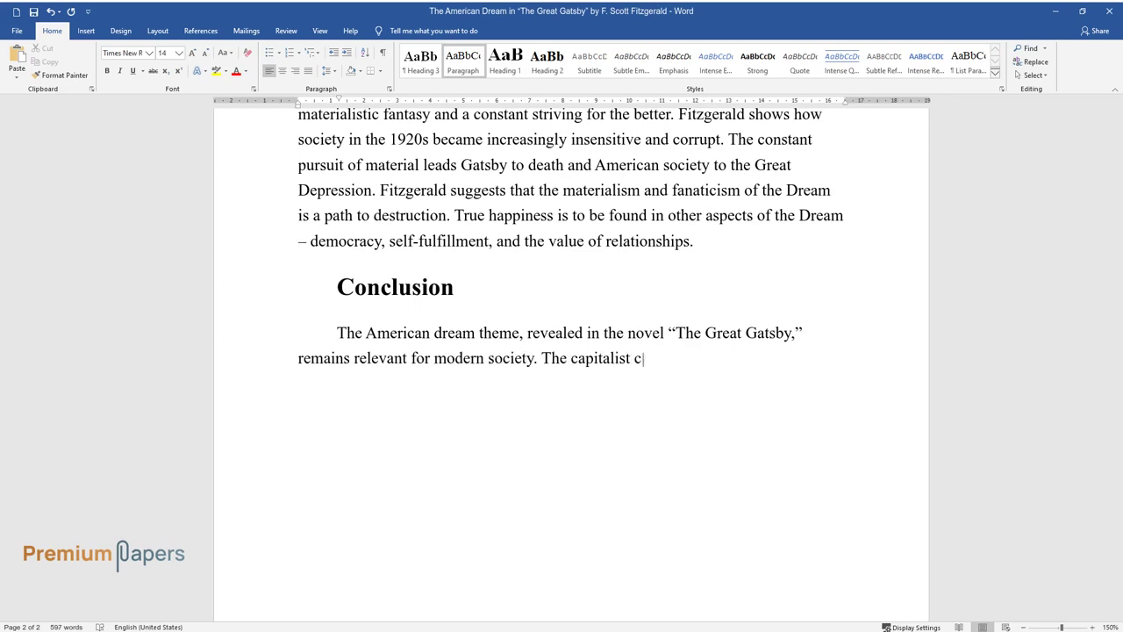
Step: Complete the sentence “The capitalist consumer society is more focused than ever on material values as a source of happiness.”
text(onsumer society is more focused t)
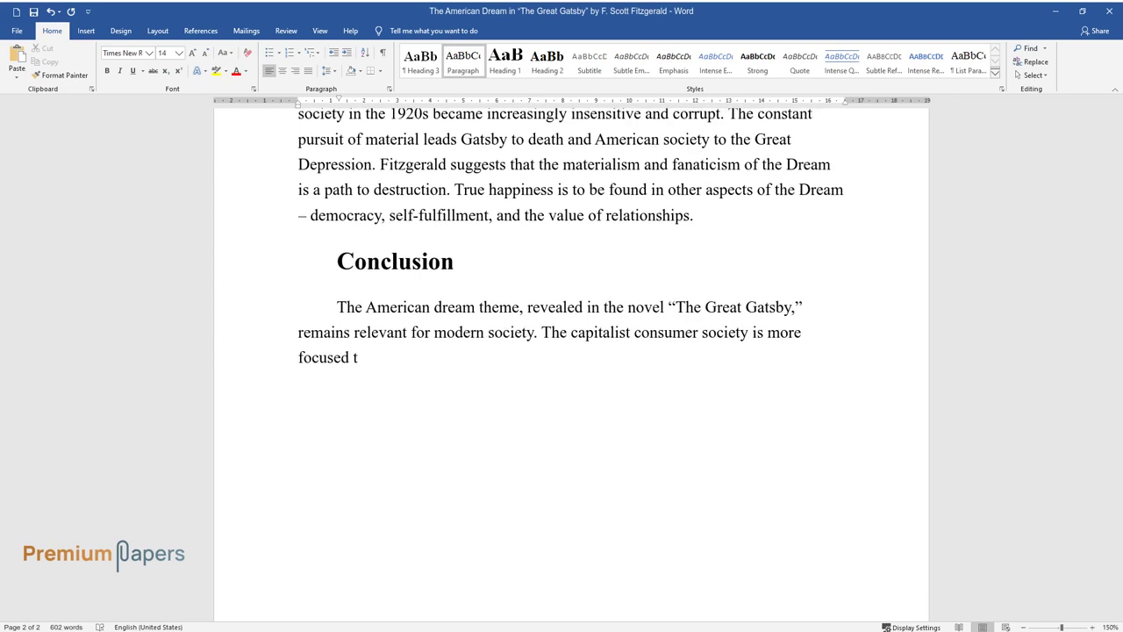
text(han ever on material values as a s)
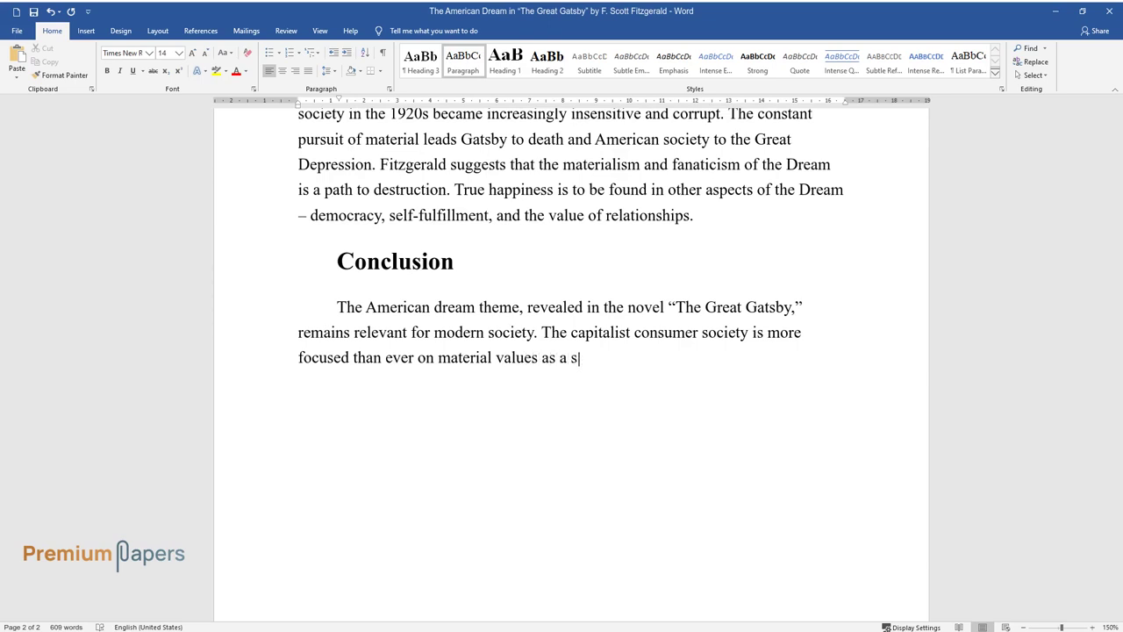
text(ource of happiness. Through the s)
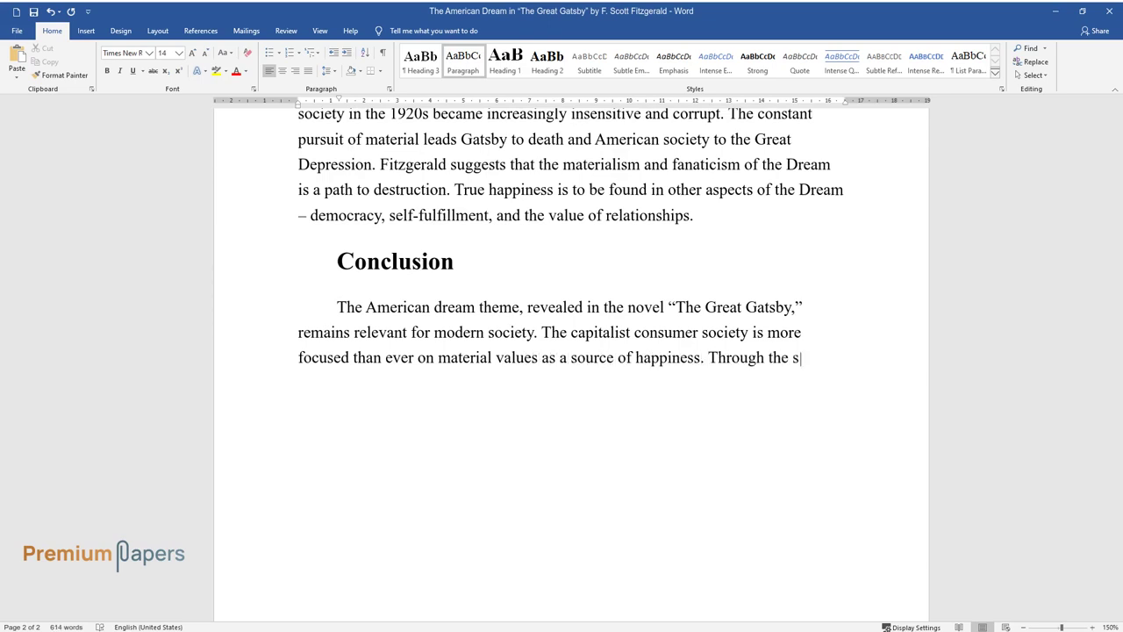
Step: Add the sentence “Through the story of Gatsby, Fitzgerald demonstrates how such an approach corrupts a person and his environment, making him insatiable and dissatisfied.”
text(tory of Gatsby, Fitzgerald demons)
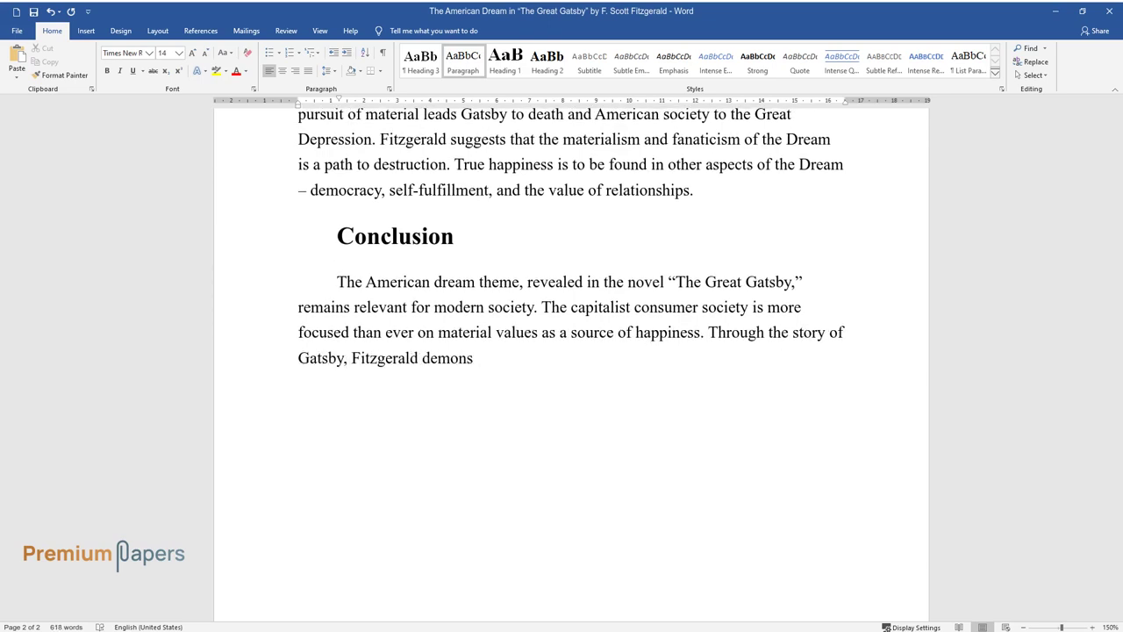
text(trates how such an approach corrup)
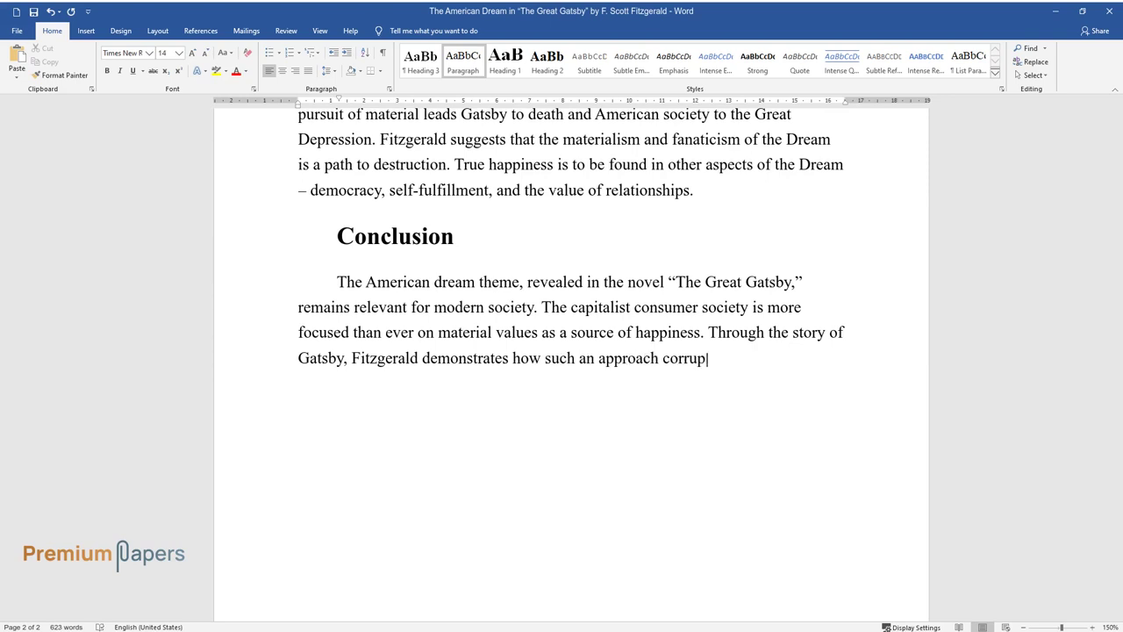
text(ts a person and his environment, making him insati)
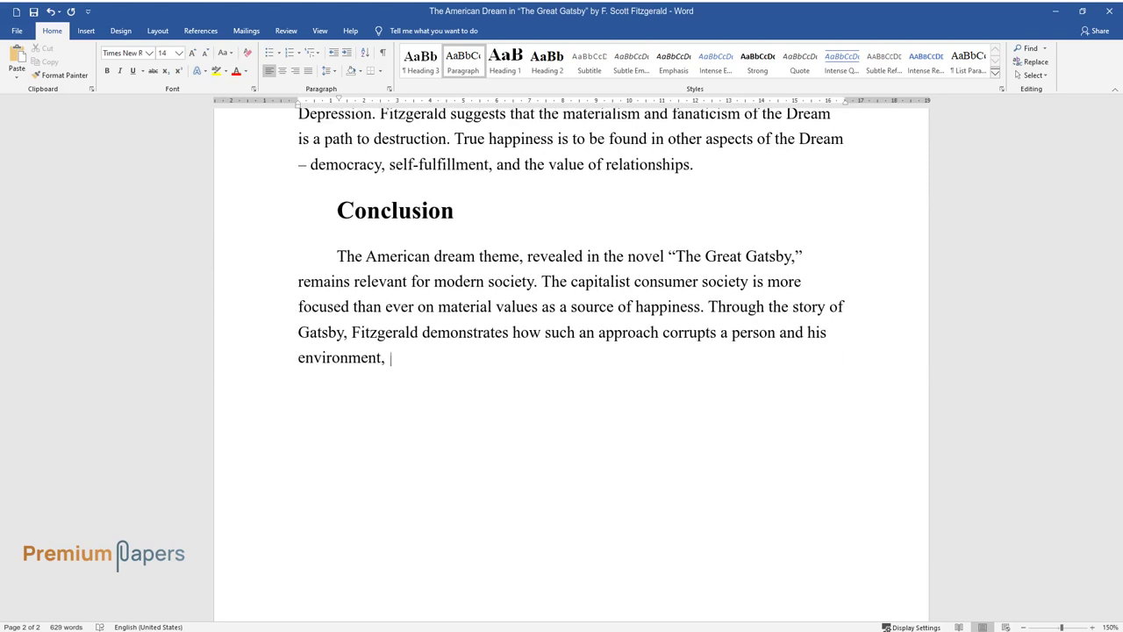
text(able and dissati)
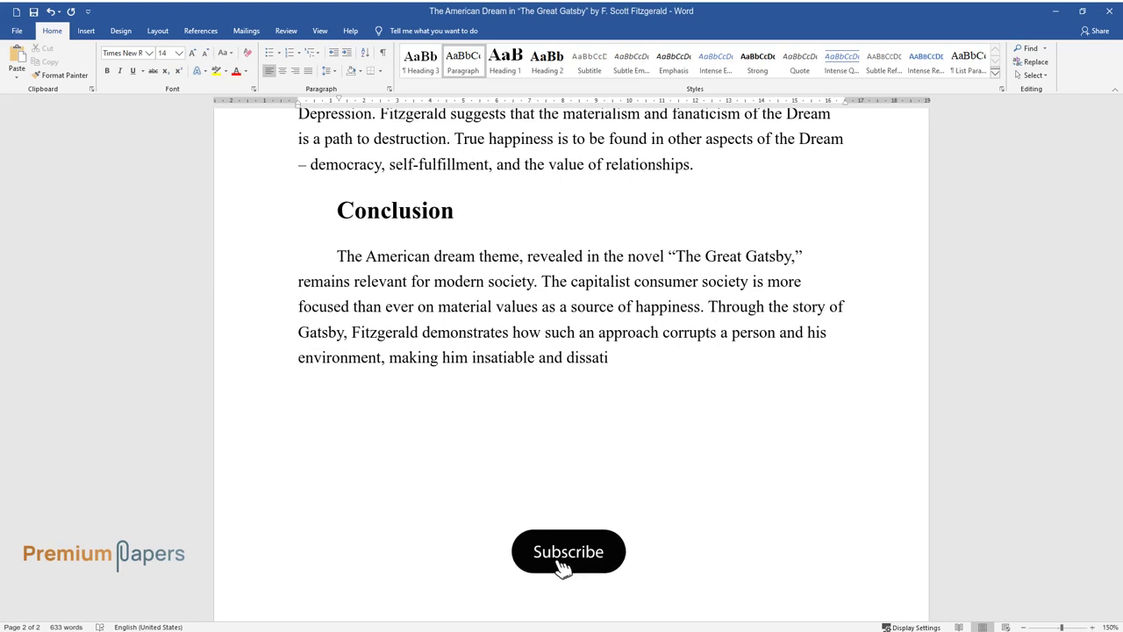
text(sfied. The original meaning of the)
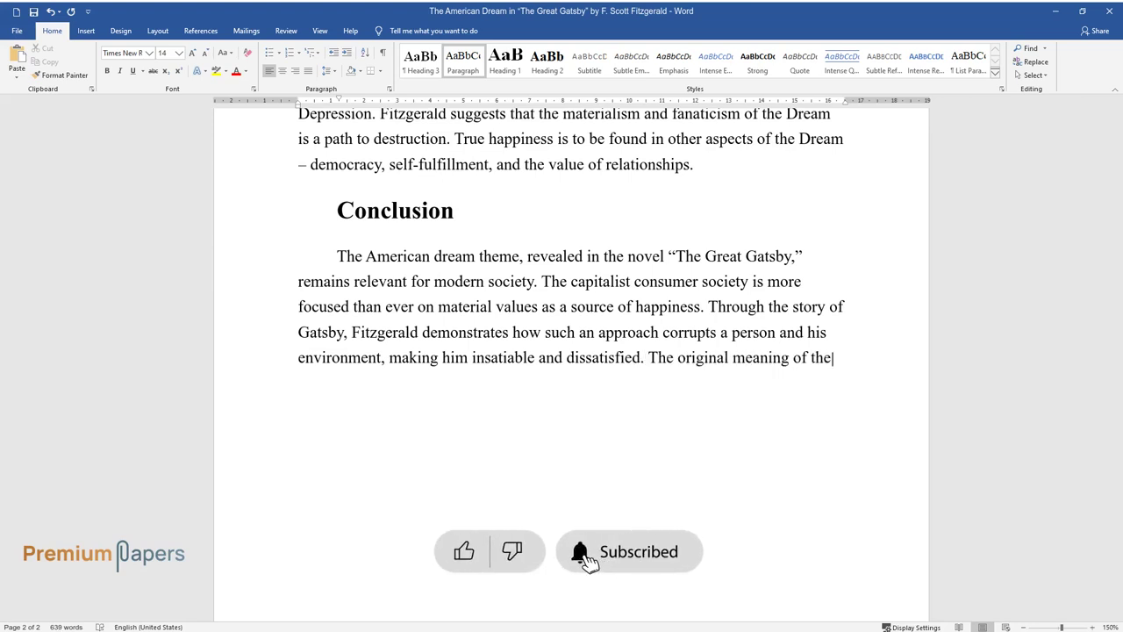
Step: Continue the conclusion with “The original meaning of the Dream has been perverted by false values that destroy society and”
text( Dream has been perverted by false values that des)
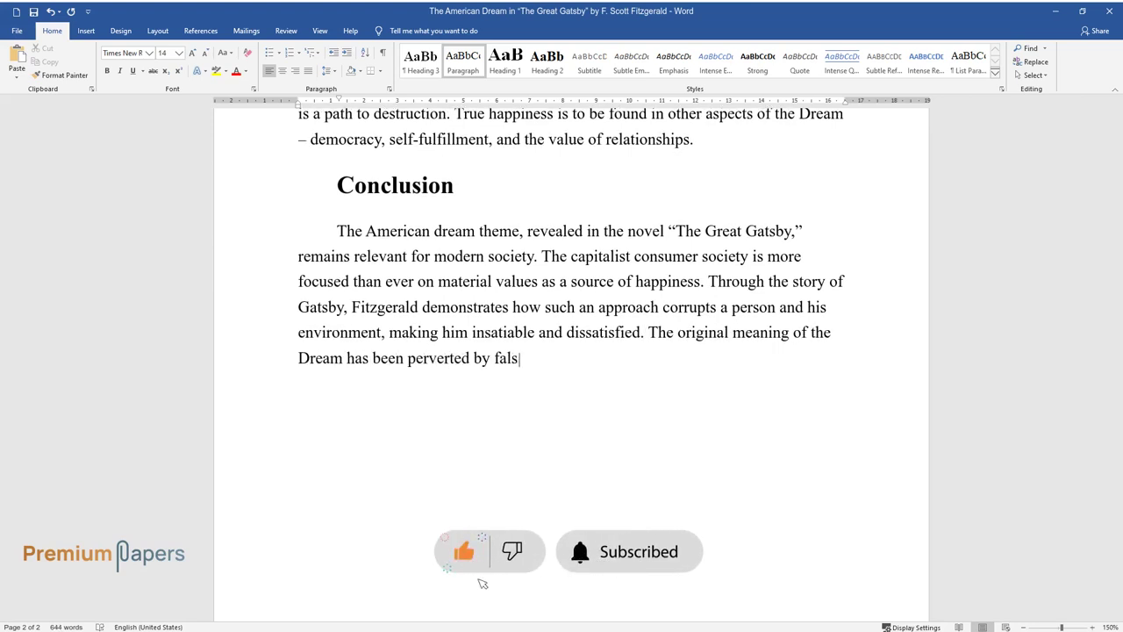
text(troy society and)
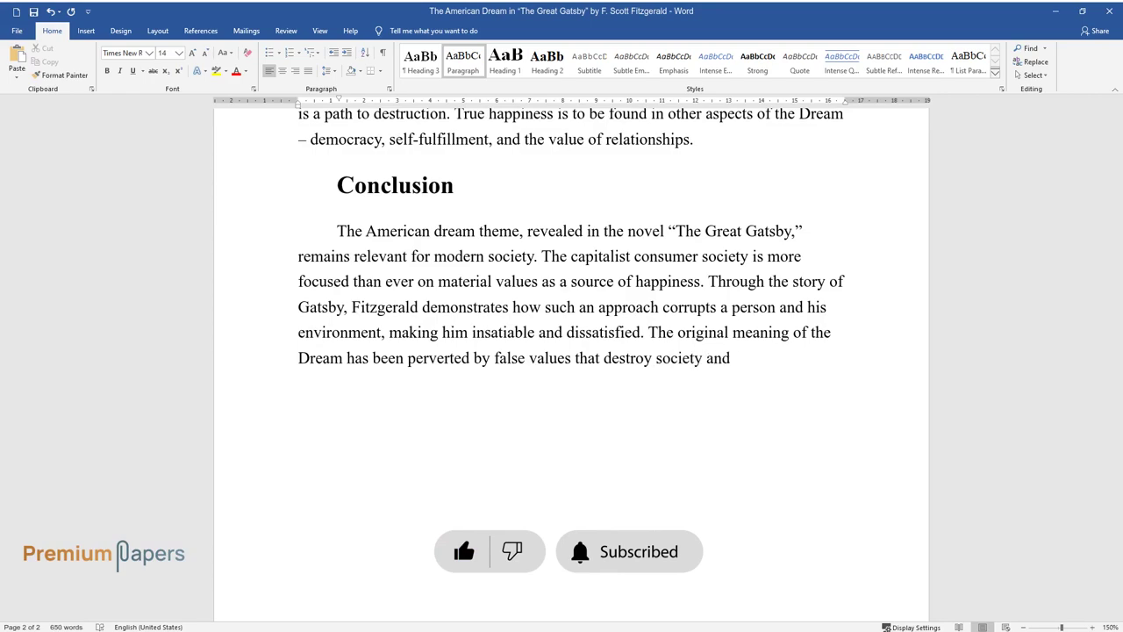